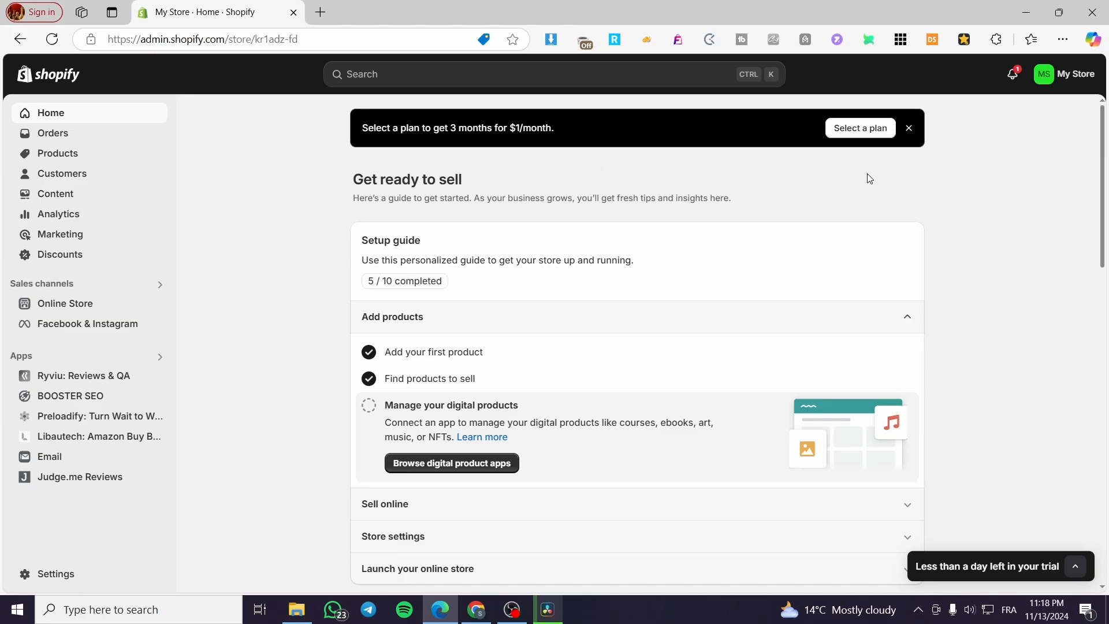
Dismiss the plan offer banner and open the store's product list.
left_click(909, 129)
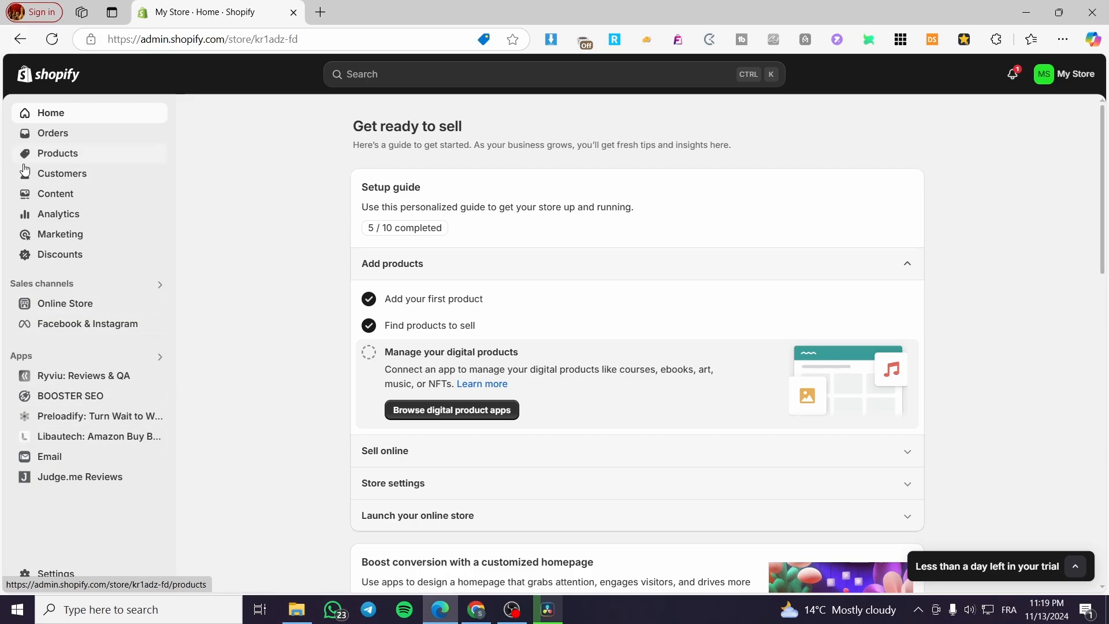
left_click(62, 155)
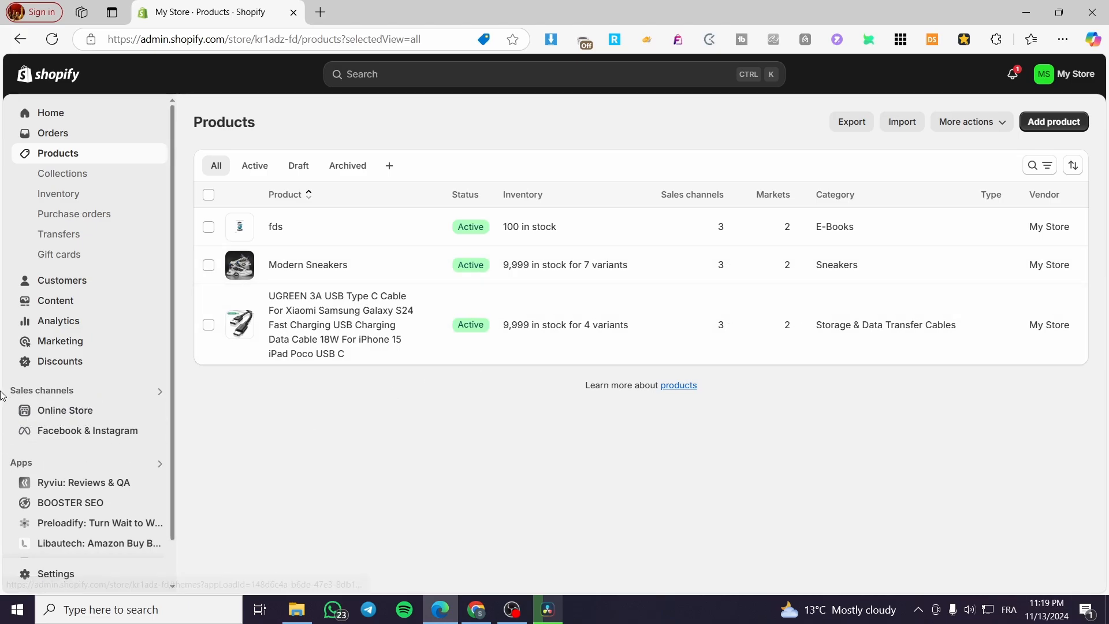
Open the online store's themes and start customizing the current Dawn theme.
left_click(63, 411)
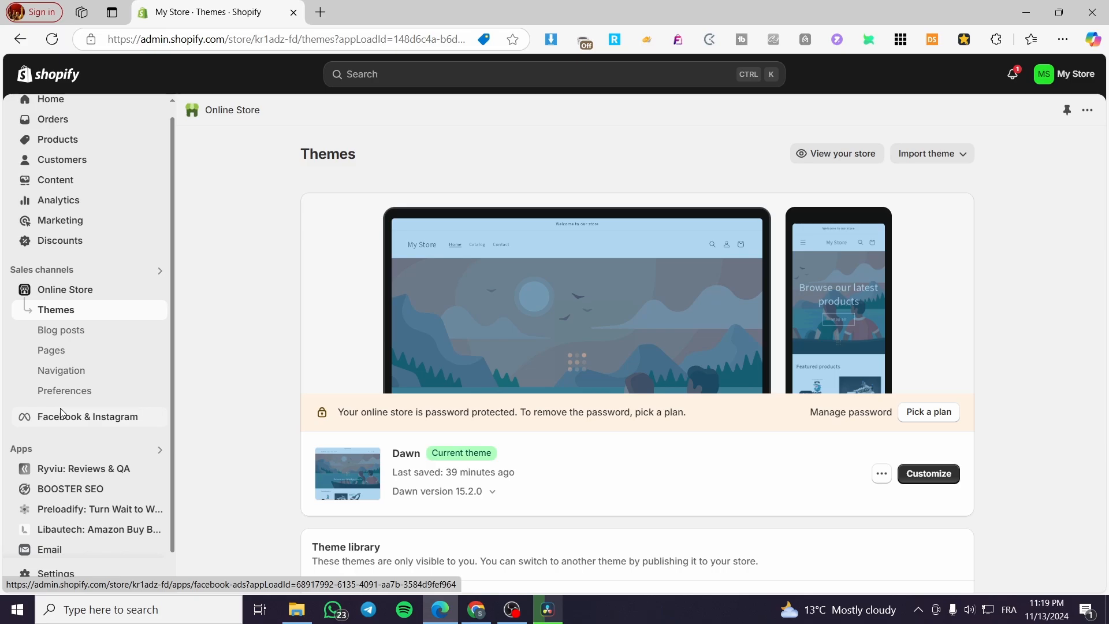
scroll(401, 493, "down", 1)
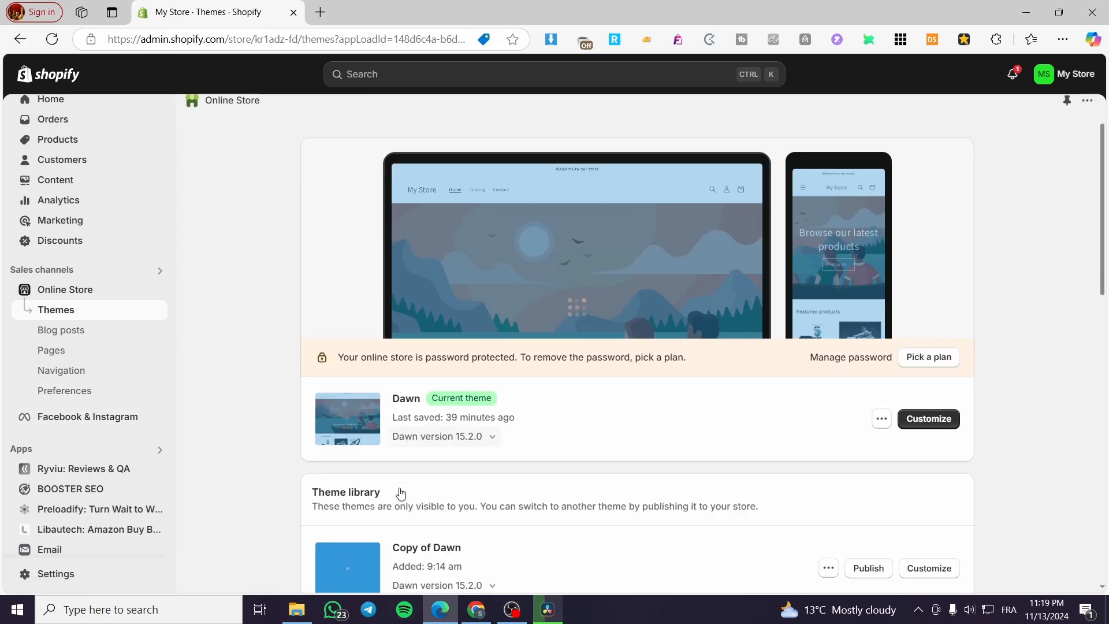
scroll(401, 493, "down", 2)
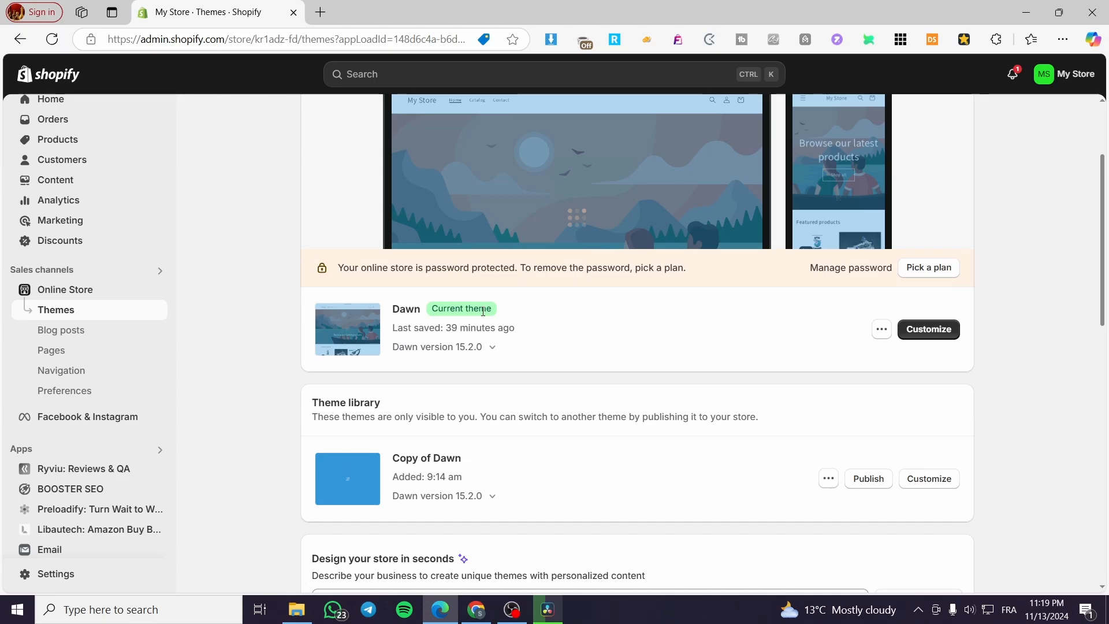
left_click_drag(421, 310, 396, 313)
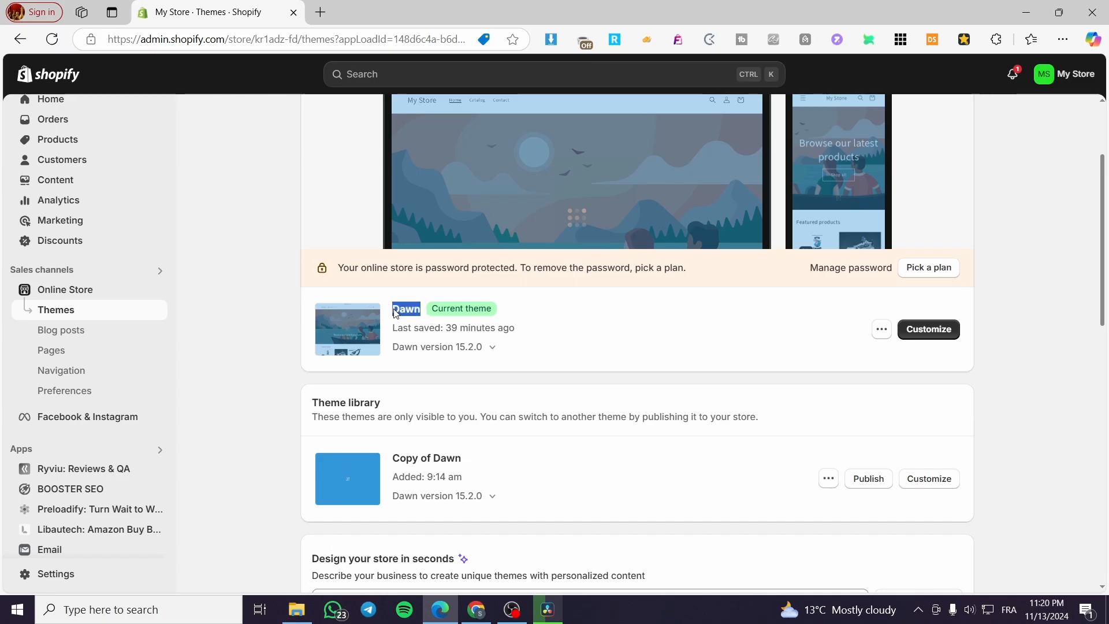
left_click(294, 329)
left_click(931, 328)
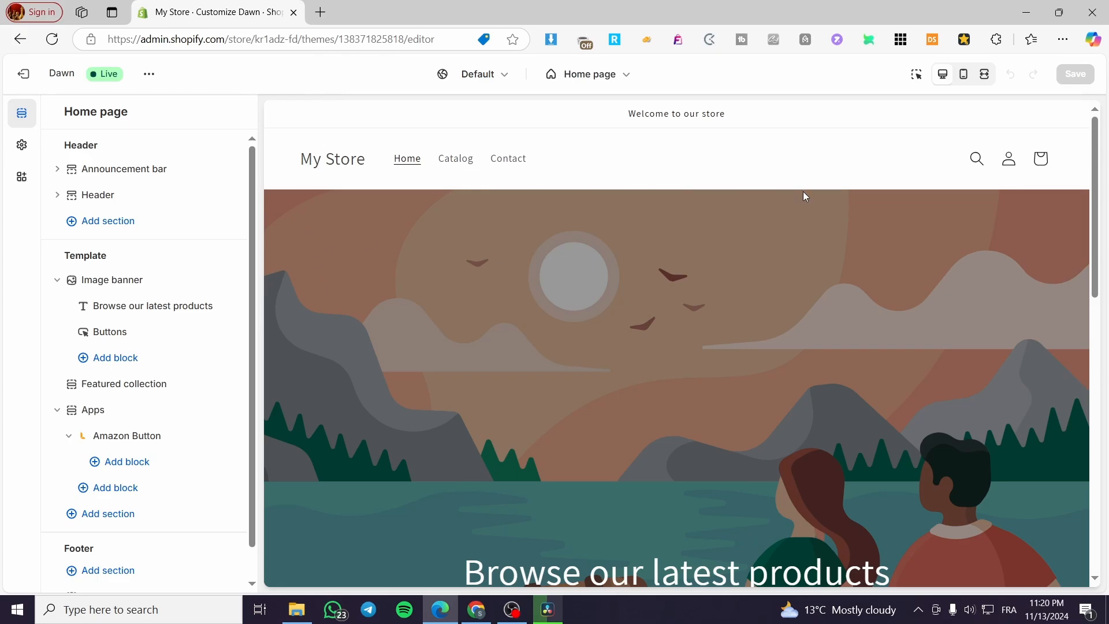
Examine the home page preview and its section list, focusing on the Featured products area.
scroll(498, 292, "down", 10)
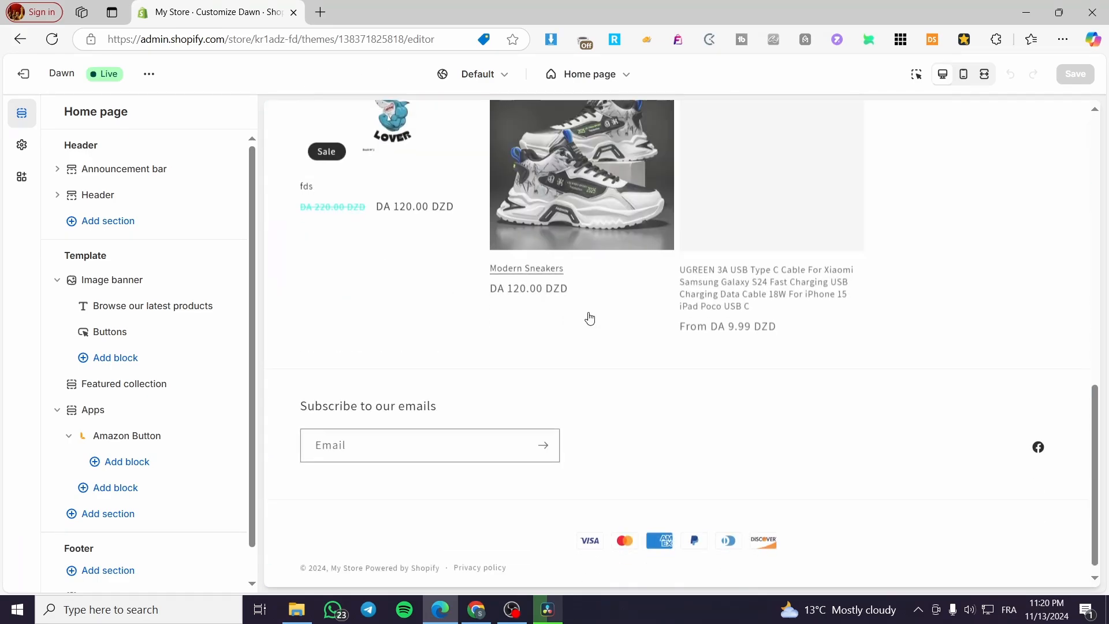
scroll(590, 317, "up", 7)
scroll(585, 320, "down", 6)
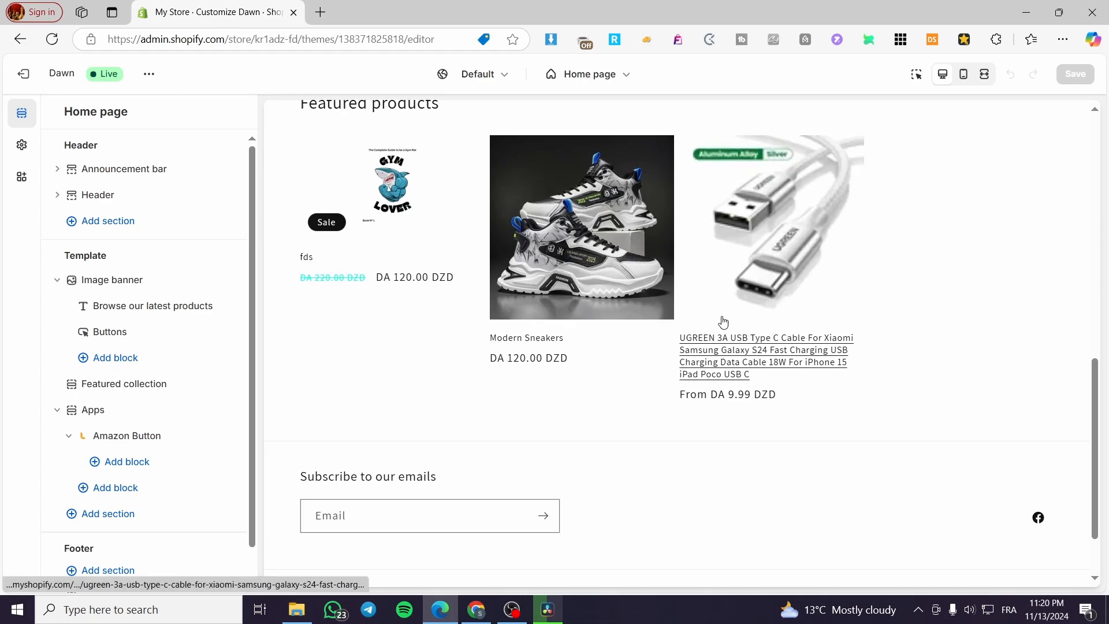
scroll(751, 314, "up", 3)
scroll(762, 312, "up", 8)
scroll(618, 441, "down", 10)
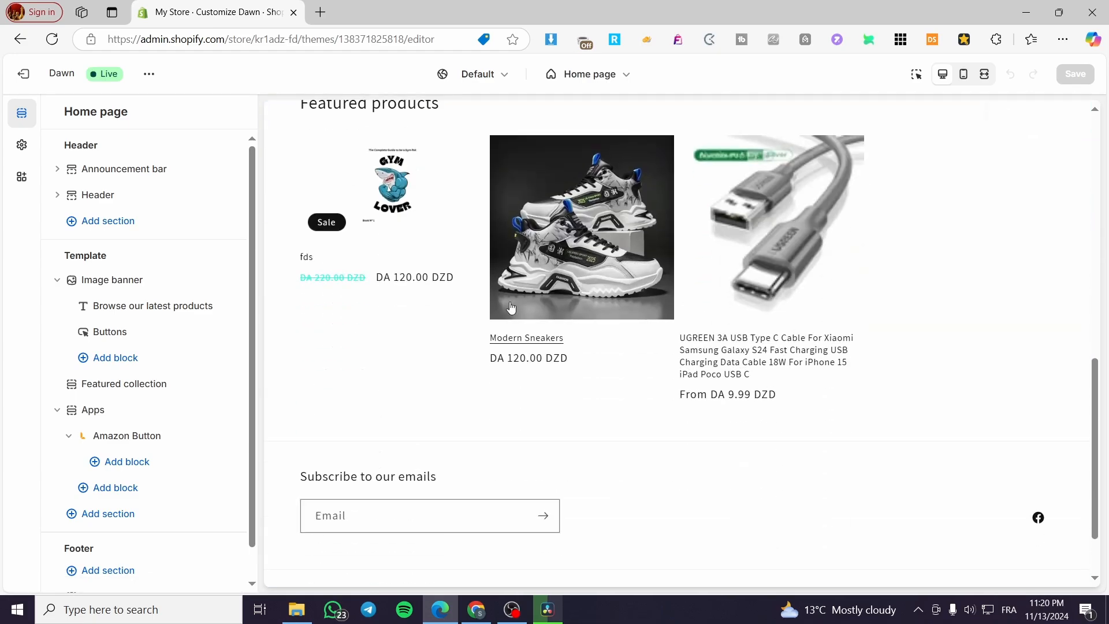
scroll(363, 350, "up", 3)
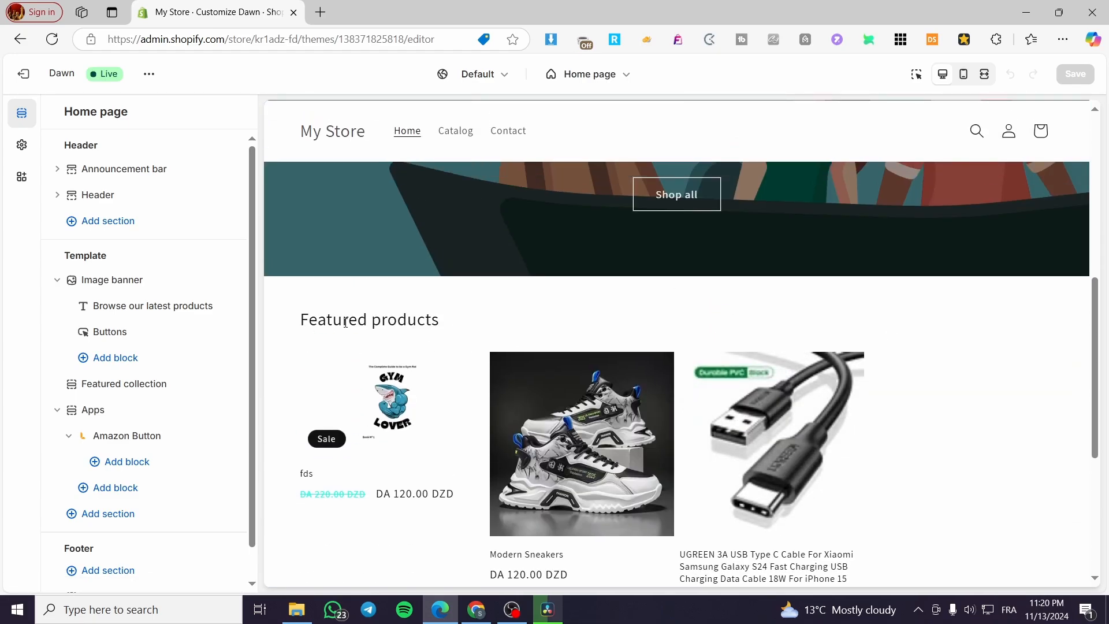
left_click_drag(304, 325, 457, 328)
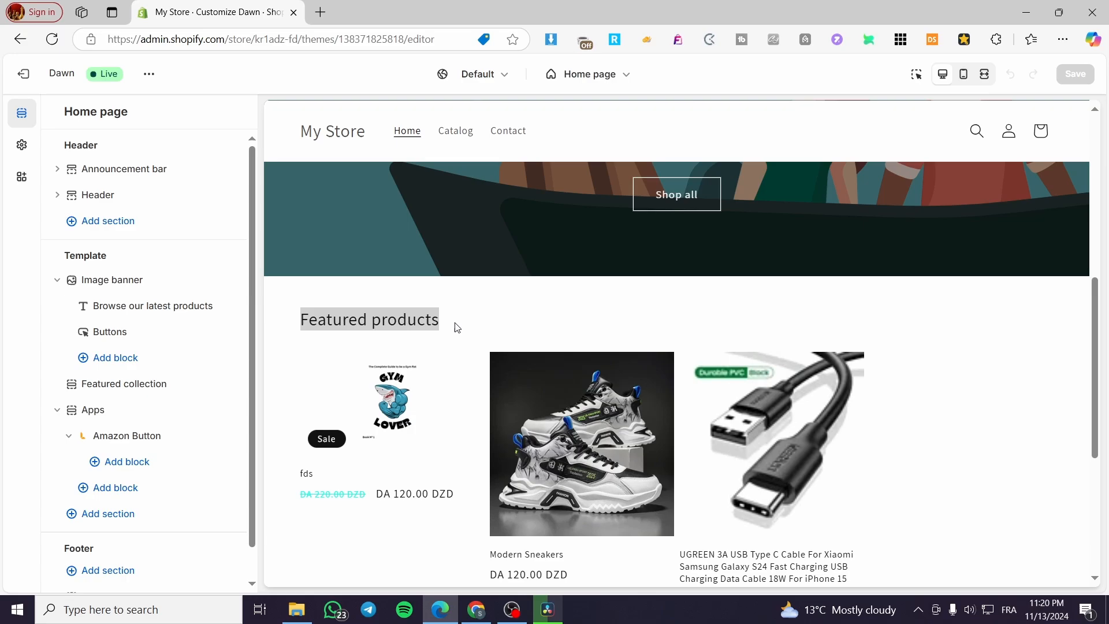
left_click(515, 334)
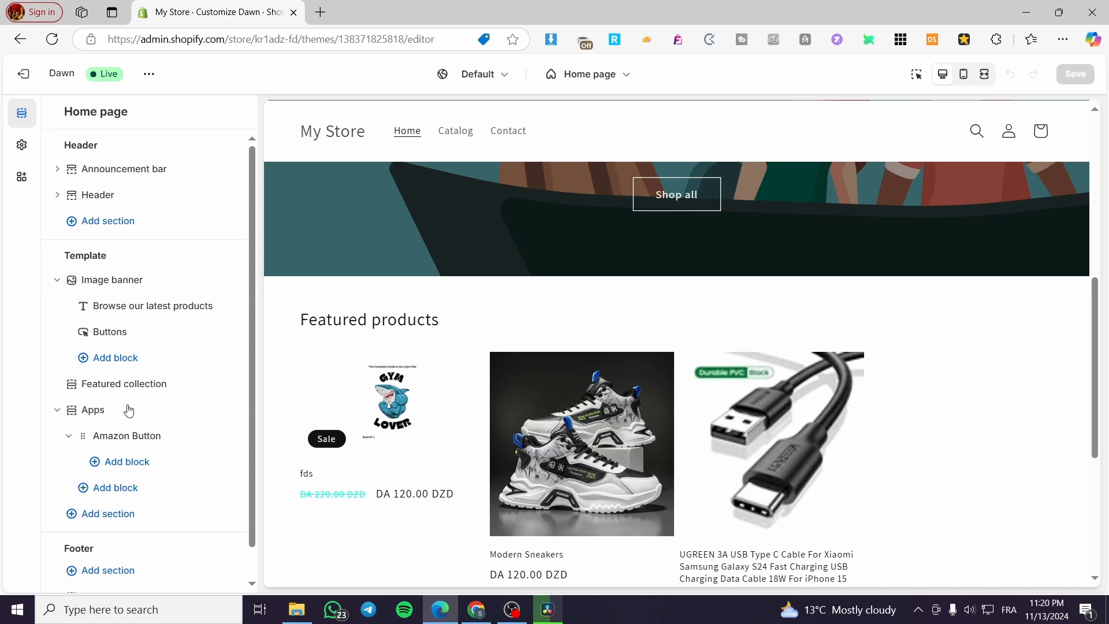
scroll(441, 317, "down", 4)
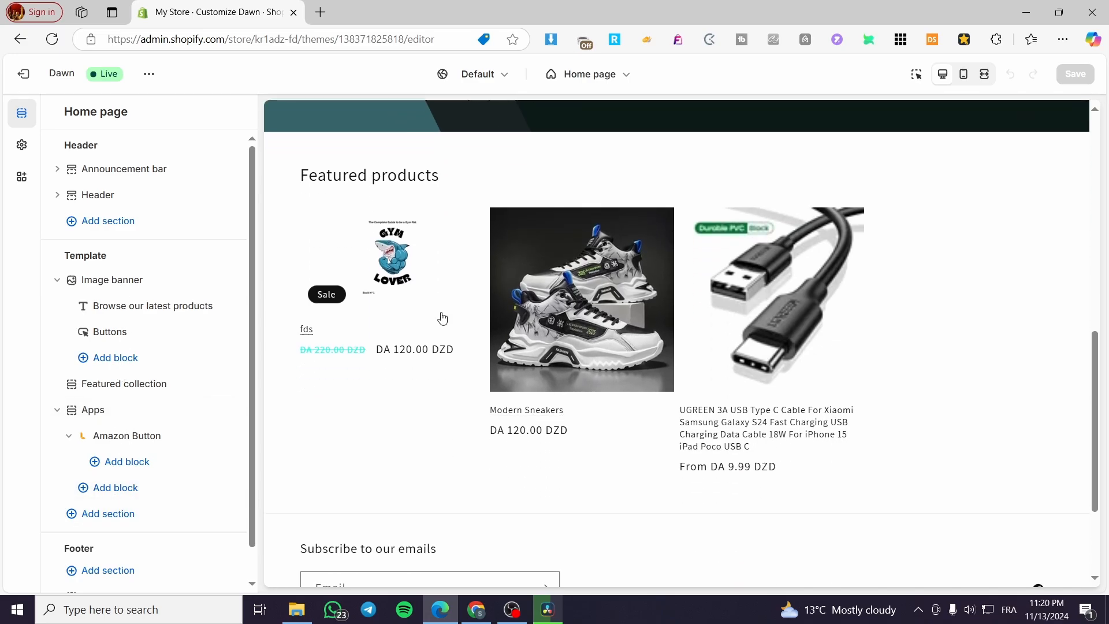
scroll(580, 453, "down", 1)
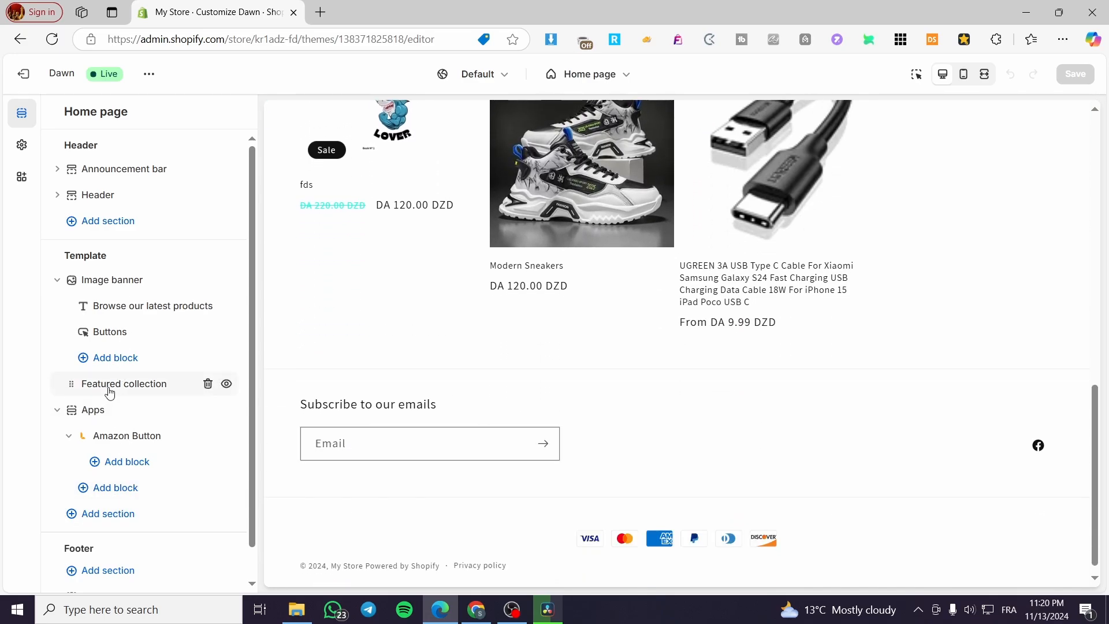
scroll(123, 475, "down", 1)
scroll(116, 384, "up", 1)
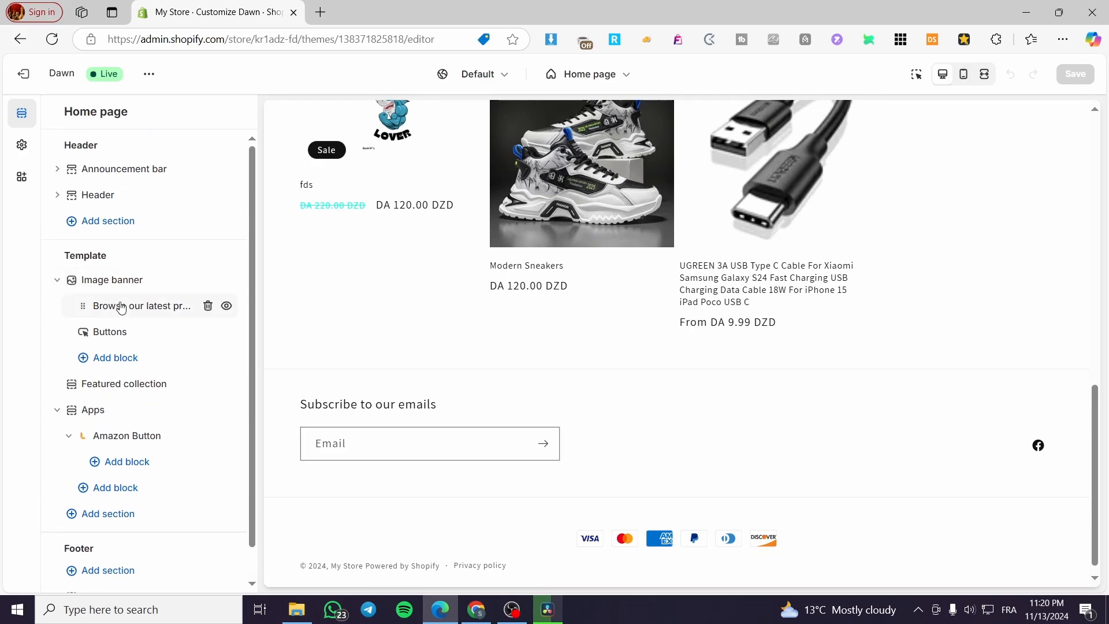
scroll(619, 396, "up", 3)
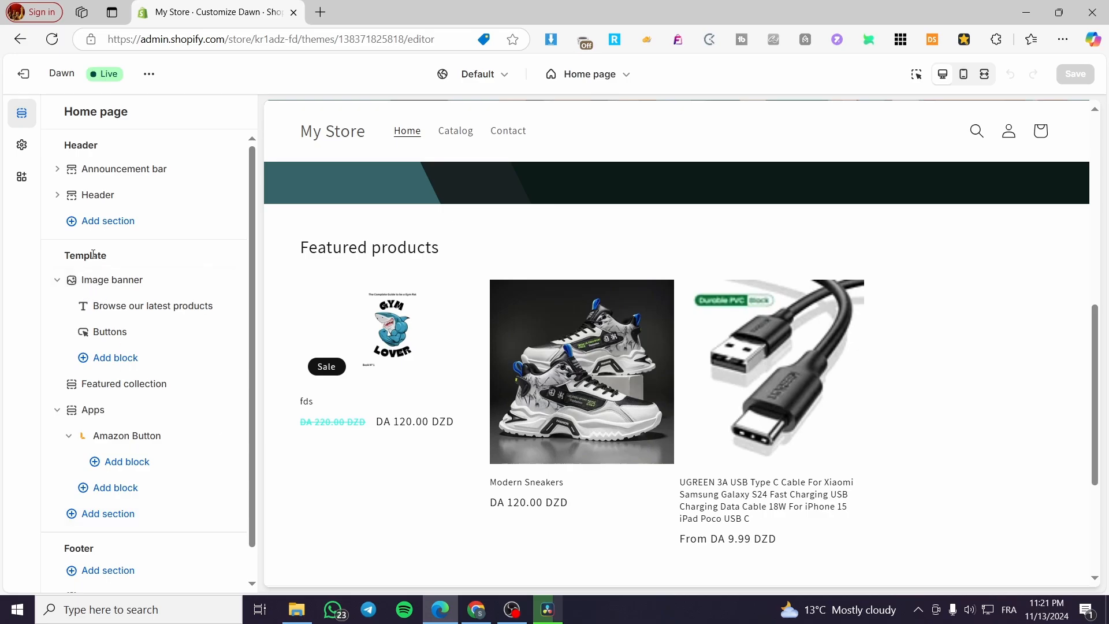
Add a Featured product section to the home page template.
left_click(116, 519)
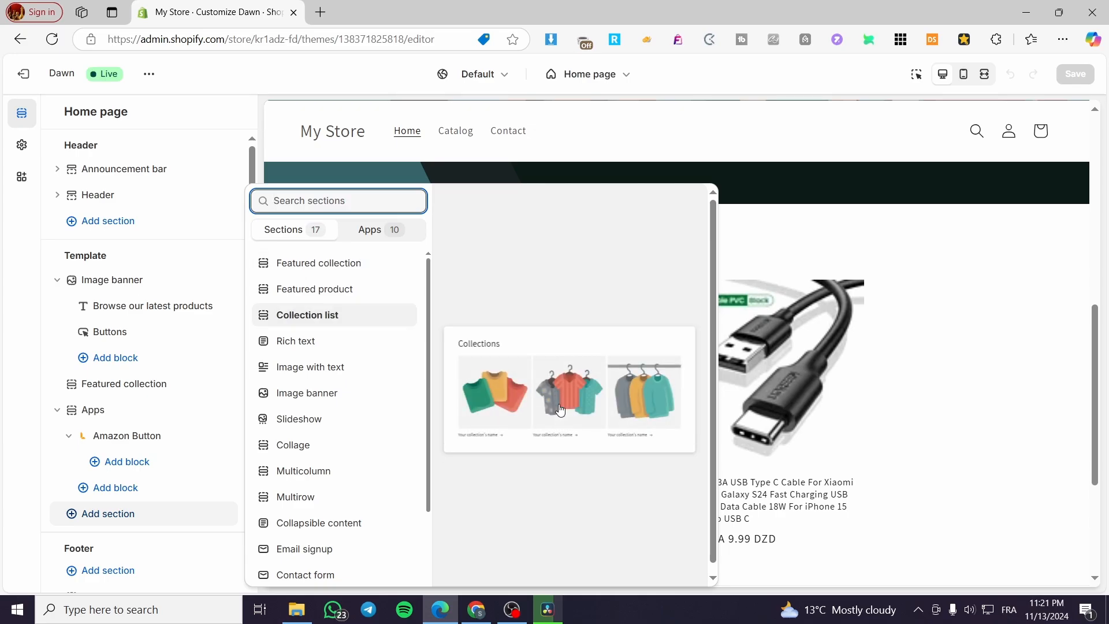
left_click(325, 294)
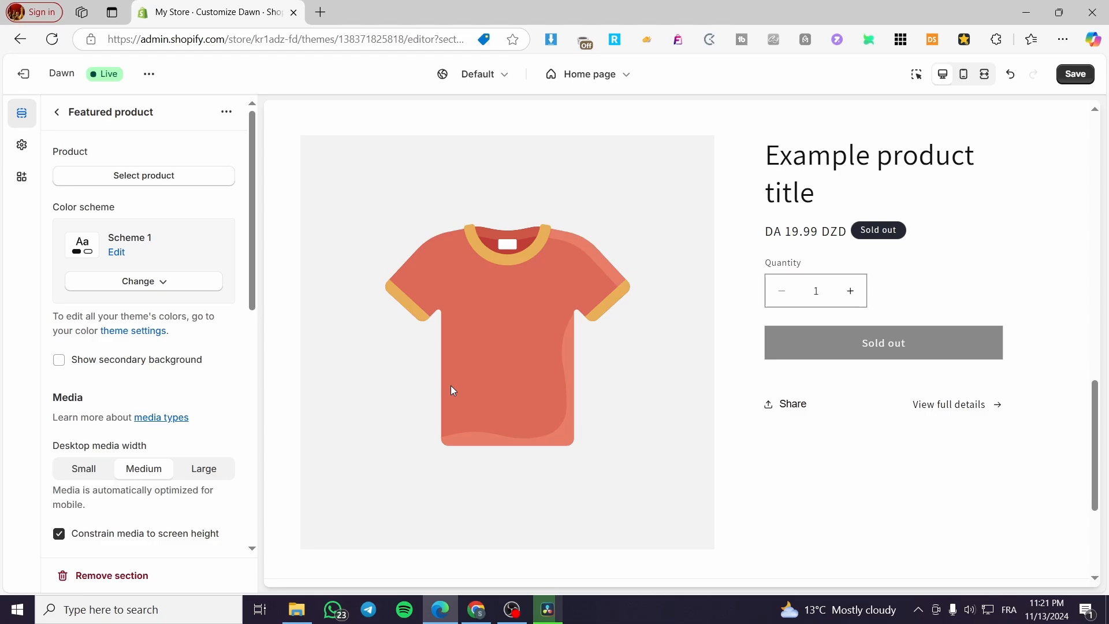
Assign the product "fds" to the new Featured product section.
scroll(453, 388, "up", 9)
scroll(507, 384, "down", 5)
scroll(507, 384, "down", 3)
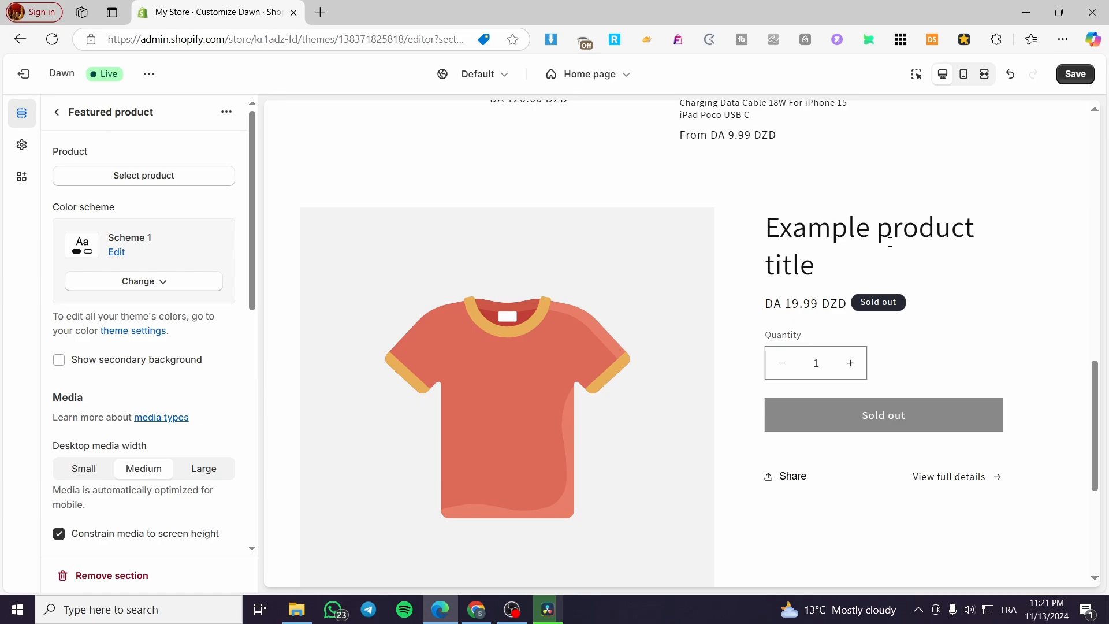
scroll(752, 312, "down", 2)
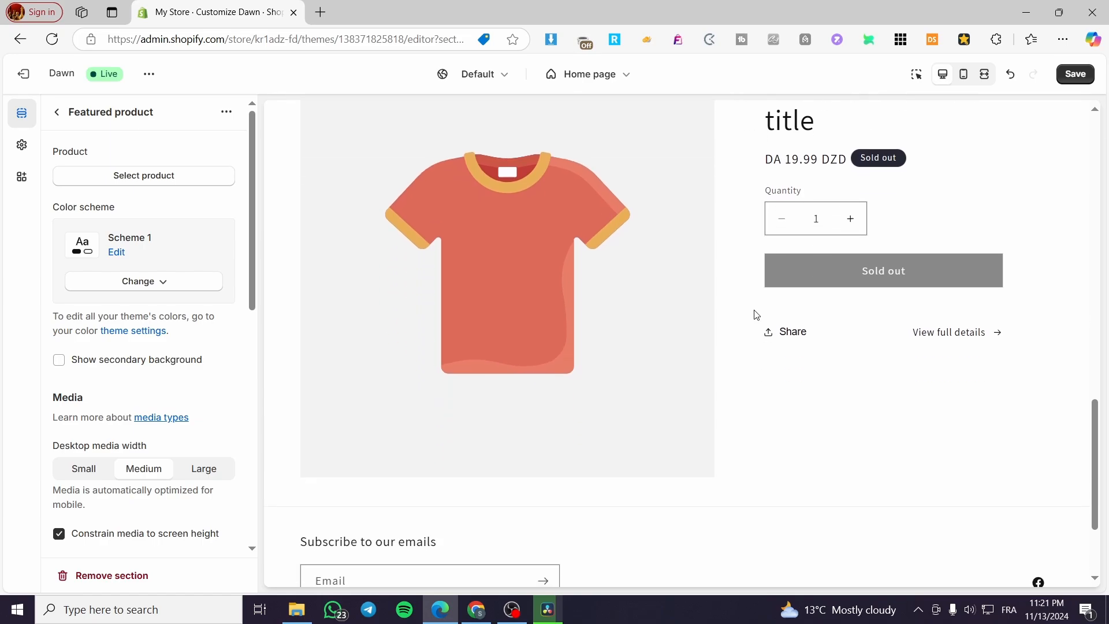
scroll(753, 312, "up", 2)
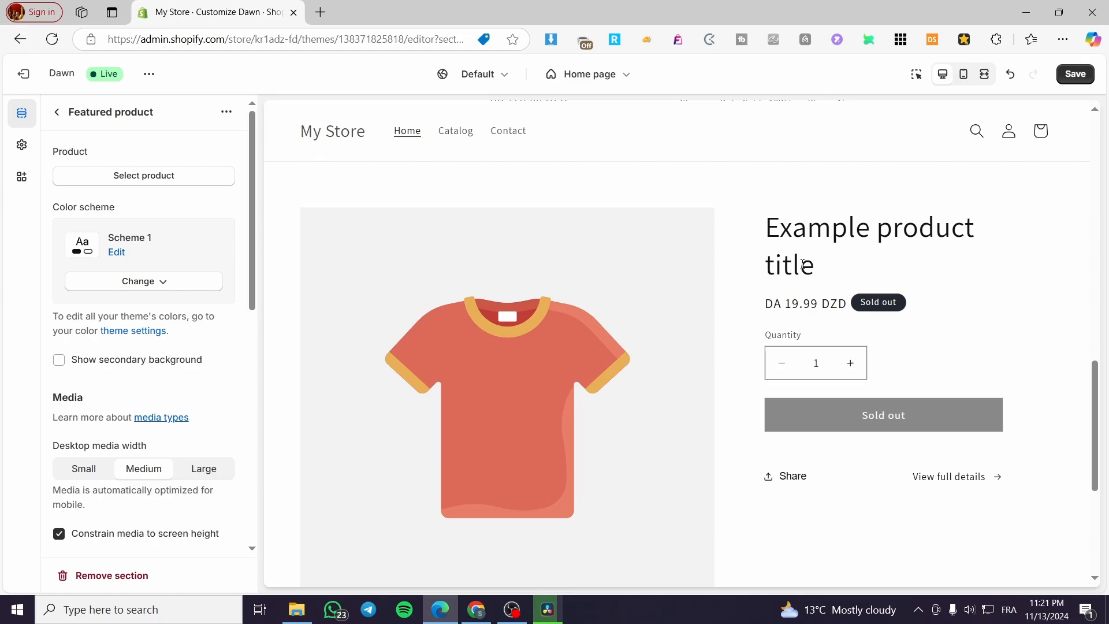
scroll(589, 333, "down", 5)
scroll(519, 294, "up", 5)
left_click(129, 182)
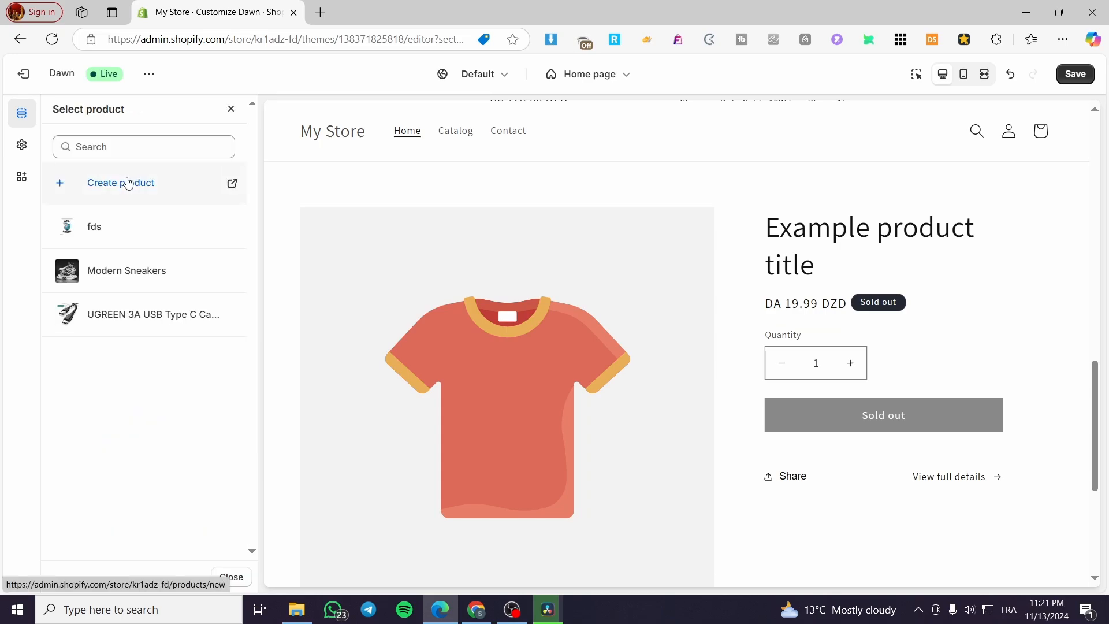
left_click(108, 238)
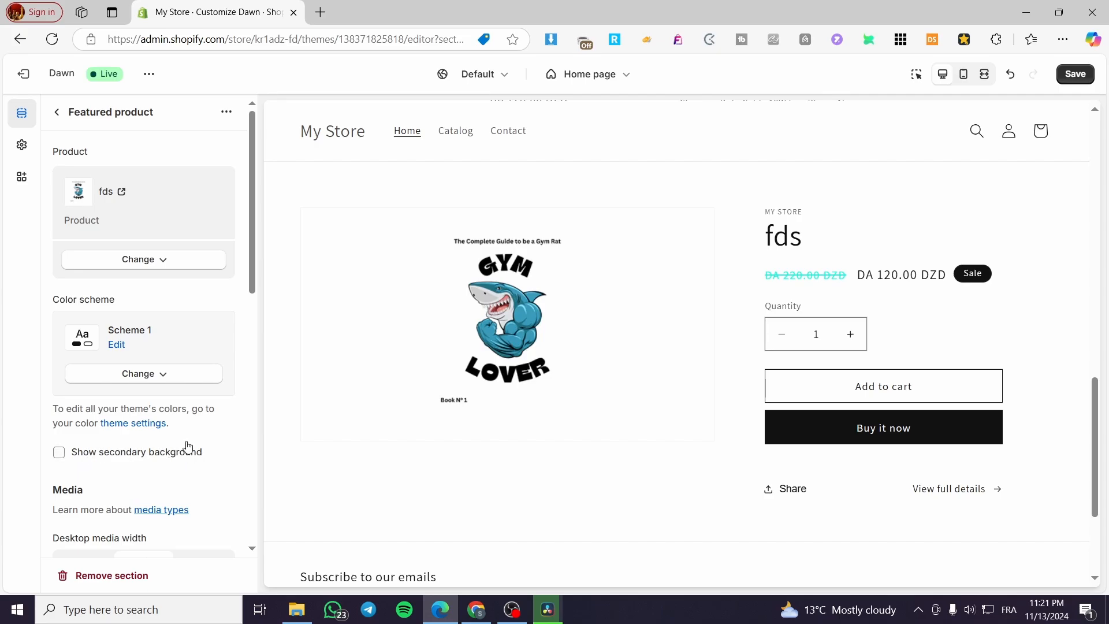
Review the Featured product section's media and padding settings and its appearance in the home page preview.
scroll(185, 450, "down", 4)
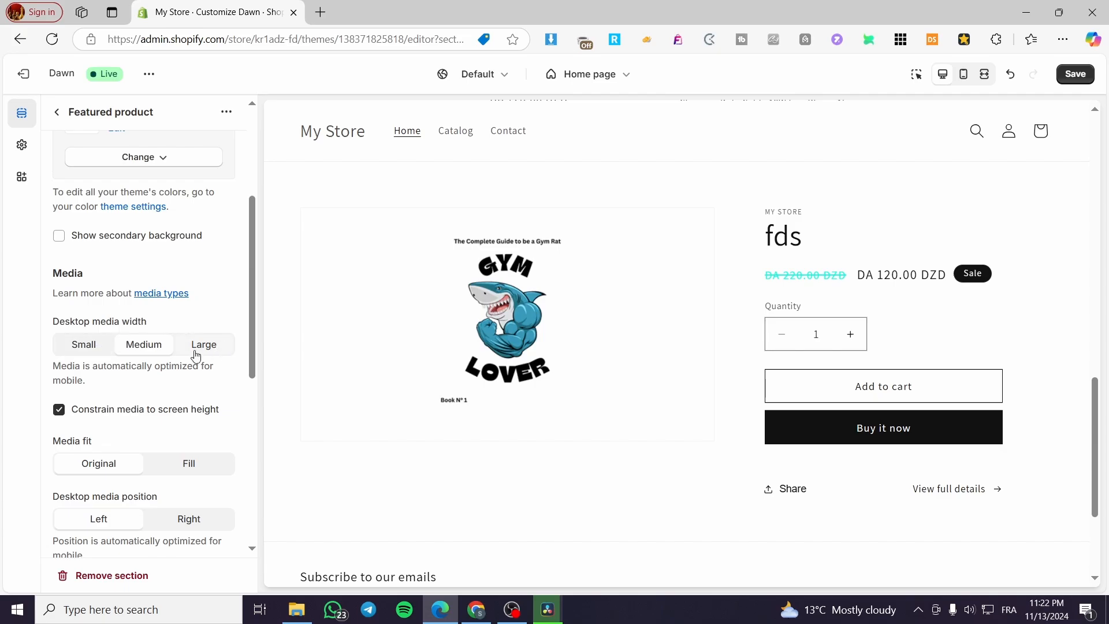
scroll(198, 347, "down", 3)
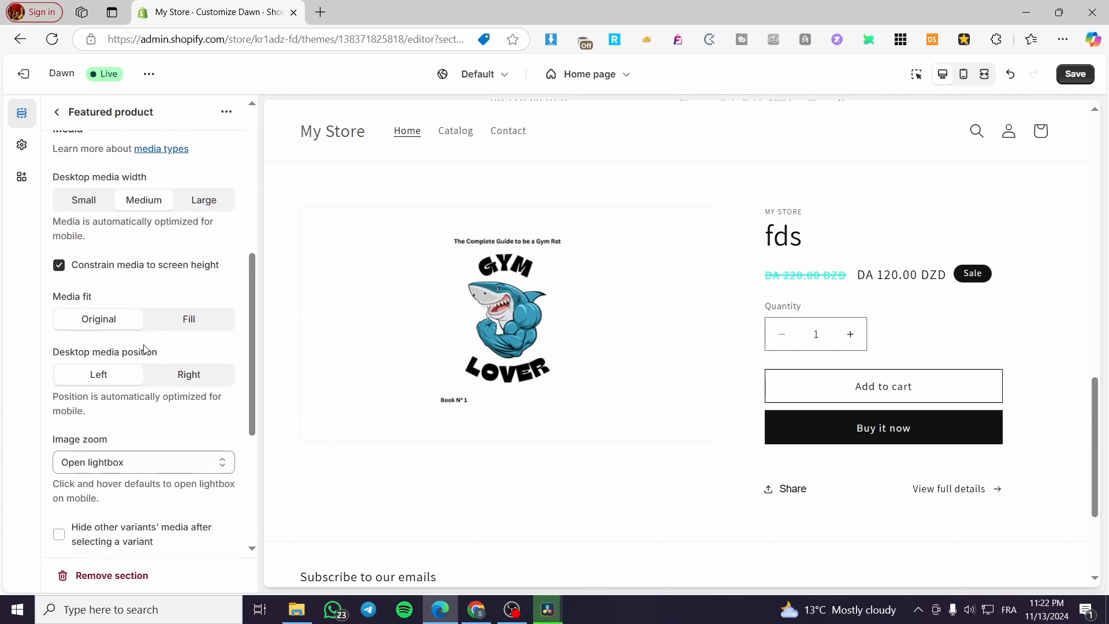
scroll(311, 386, "down", 1)
scroll(358, 384, "down", 2)
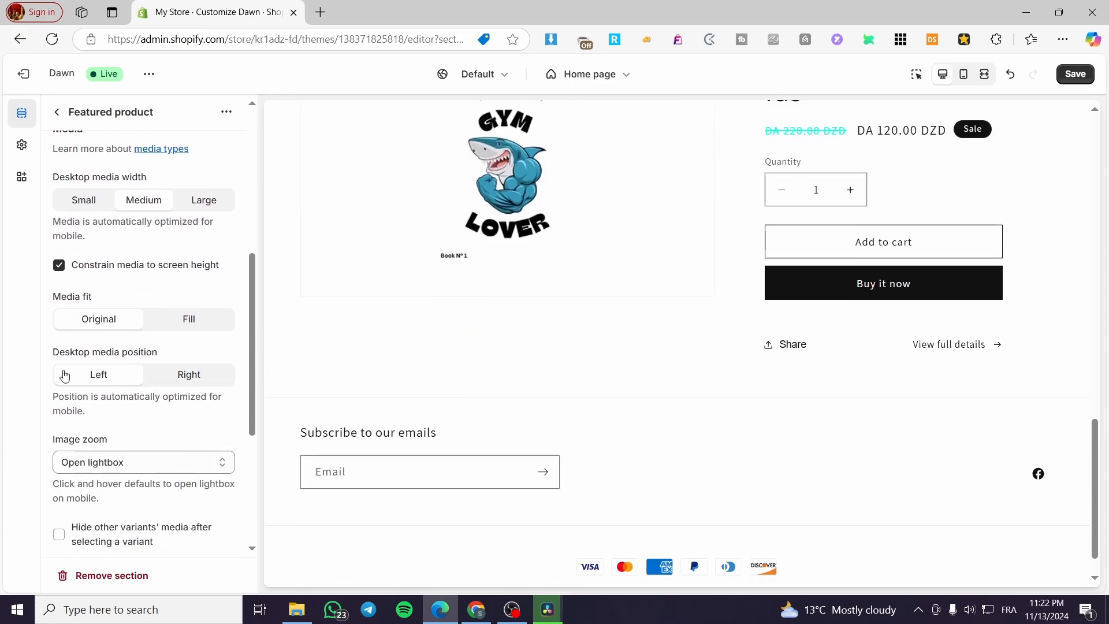
scroll(686, 346, "up", 5)
scroll(774, 373, "down", 2)
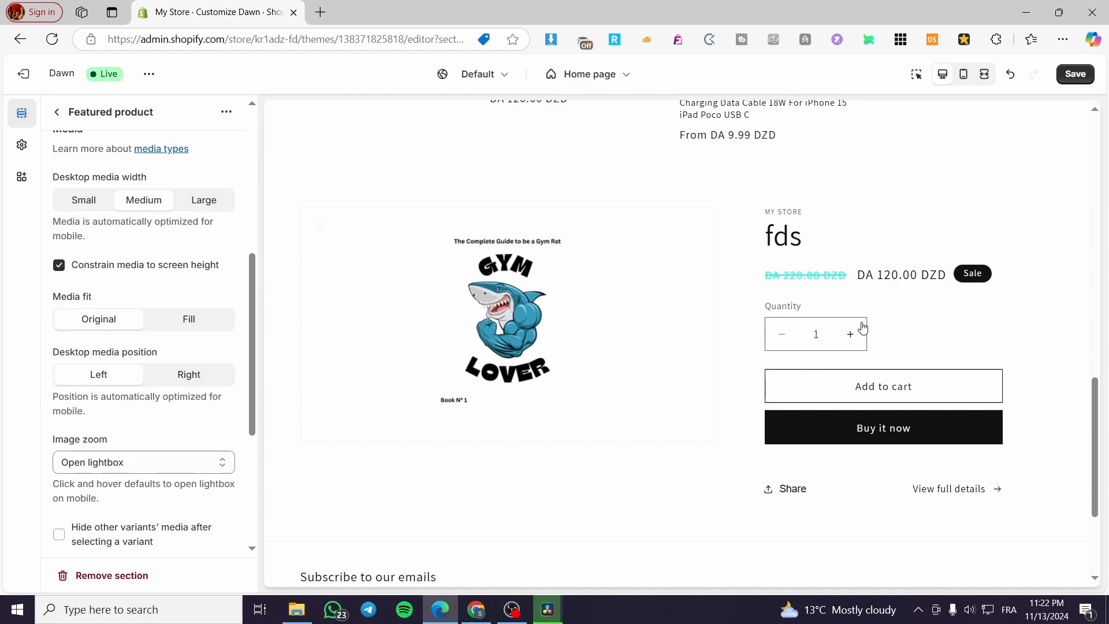
scroll(859, 329, "up", 4)
scroll(782, 356, "down", 4)
scroll(820, 371, "up", 5)
scroll(664, 336, "down", 4)
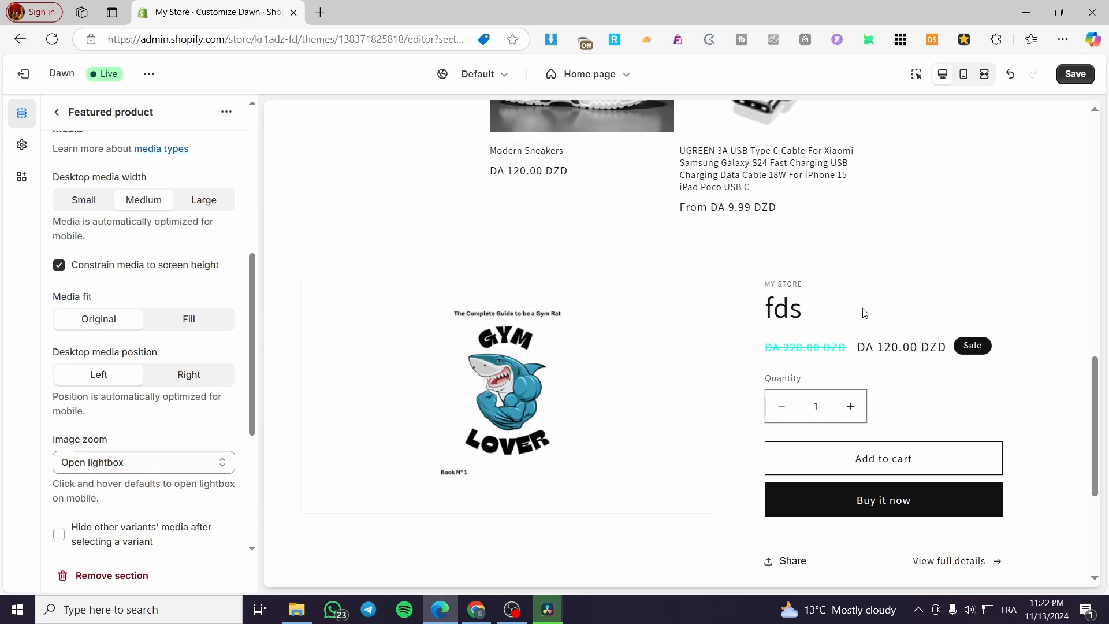
scroll(792, 338, "up", 6)
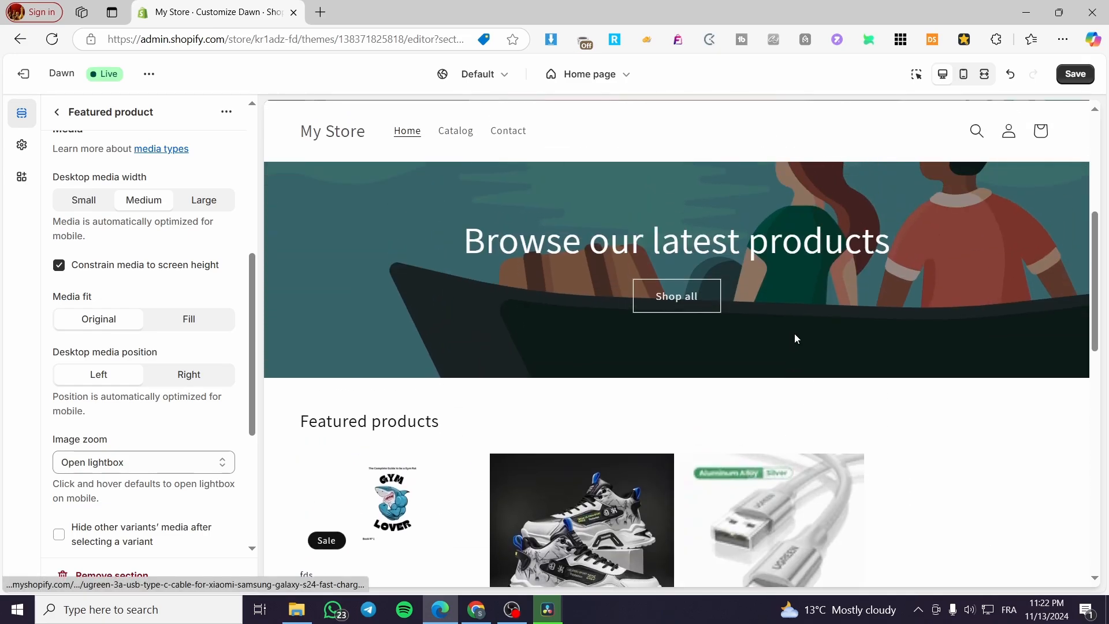
scroll(761, 367, "down", 6)
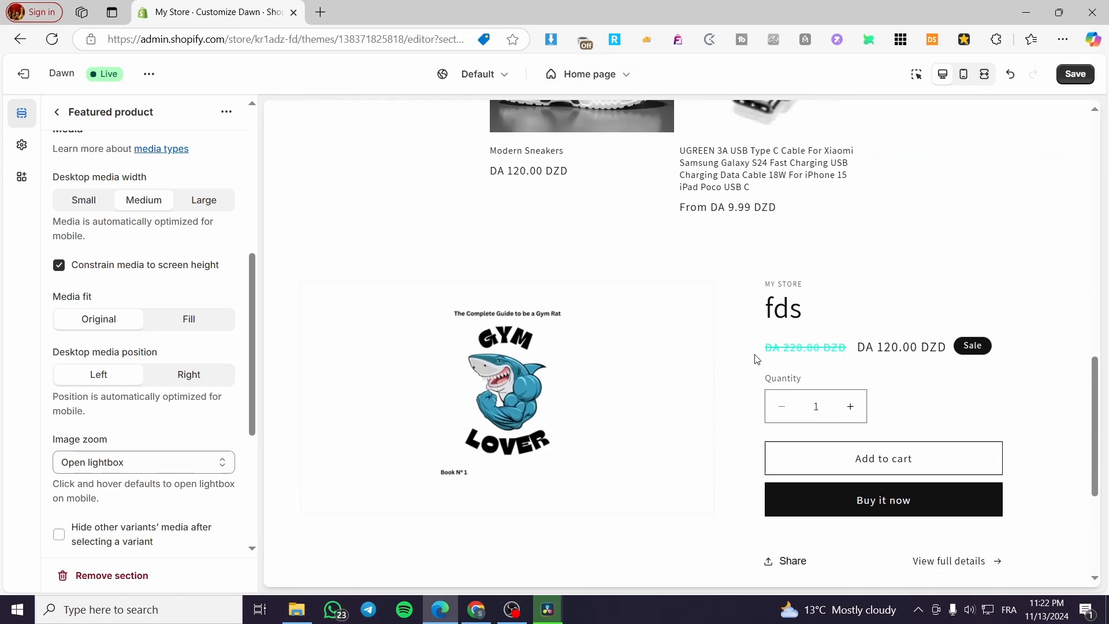
scroll(672, 352, "up", 6)
scroll(146, 384, "down", 5)
scroll(712, 433, "down", 5)
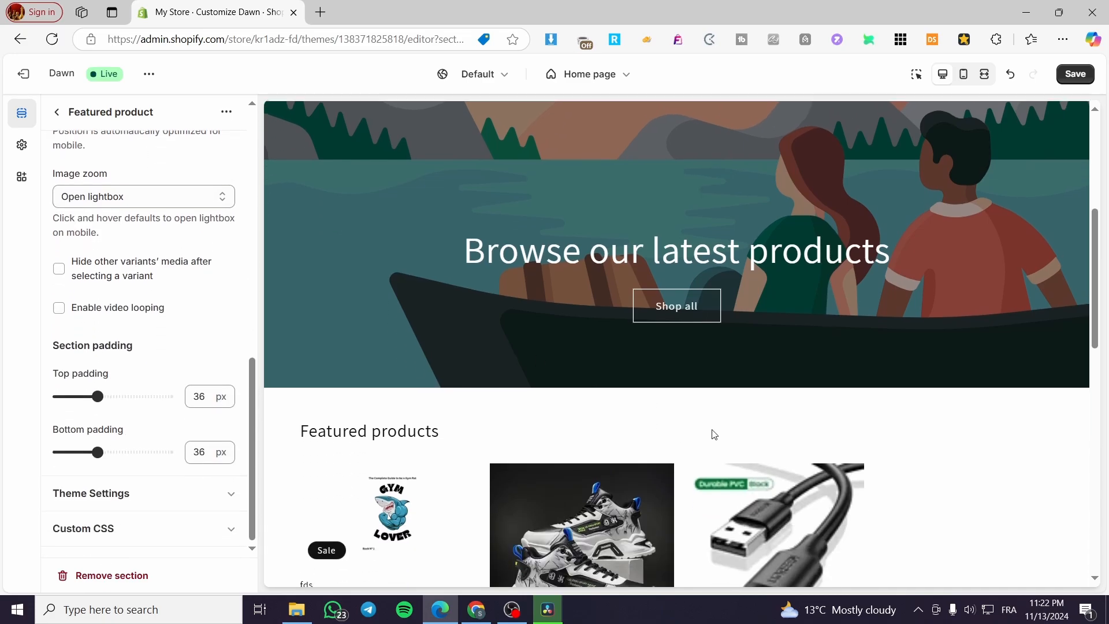
scroll(901, 427, "down", 3)
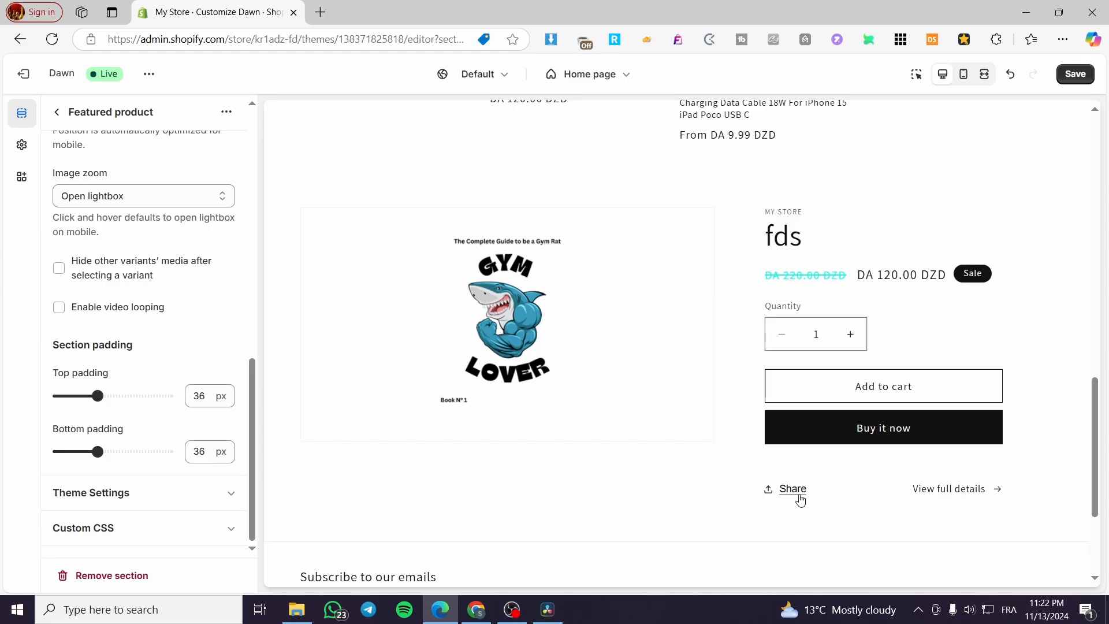
scroll(799, 497, "down", 3)
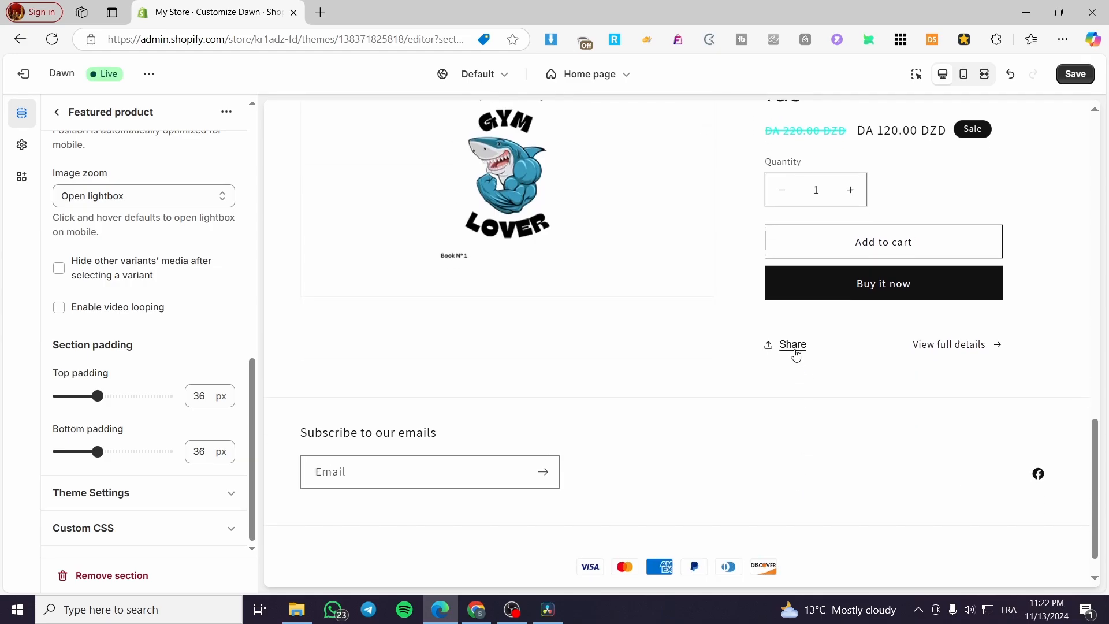
scroll(317, 381, "down", 1)
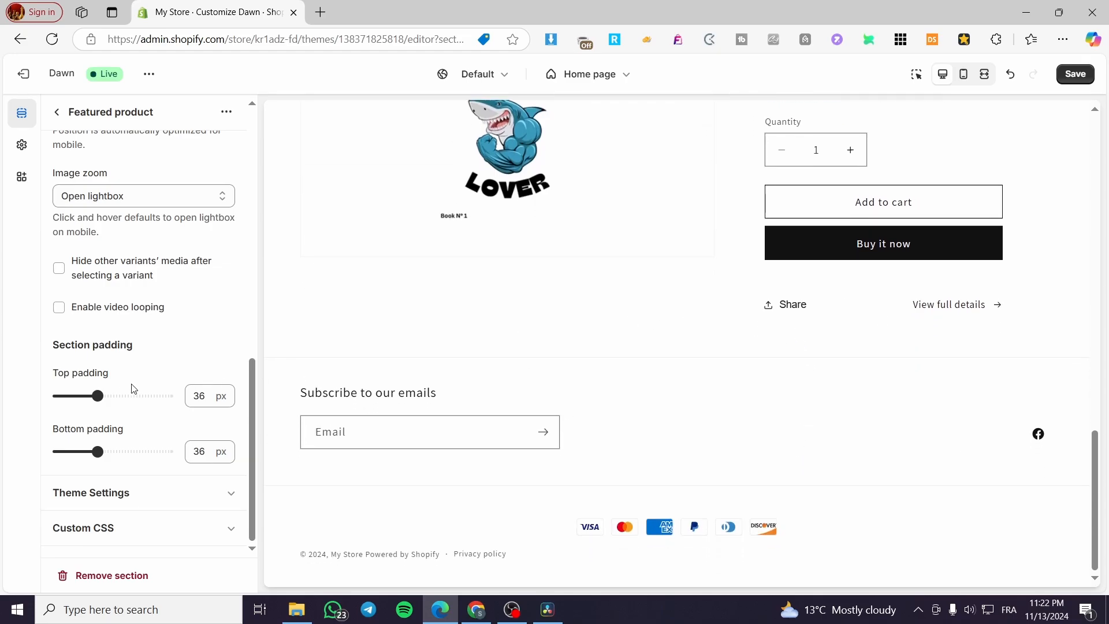
Move the Featured product section directly below the Featured collection section in the home page template.
scroll(134, 388, "up", 1)
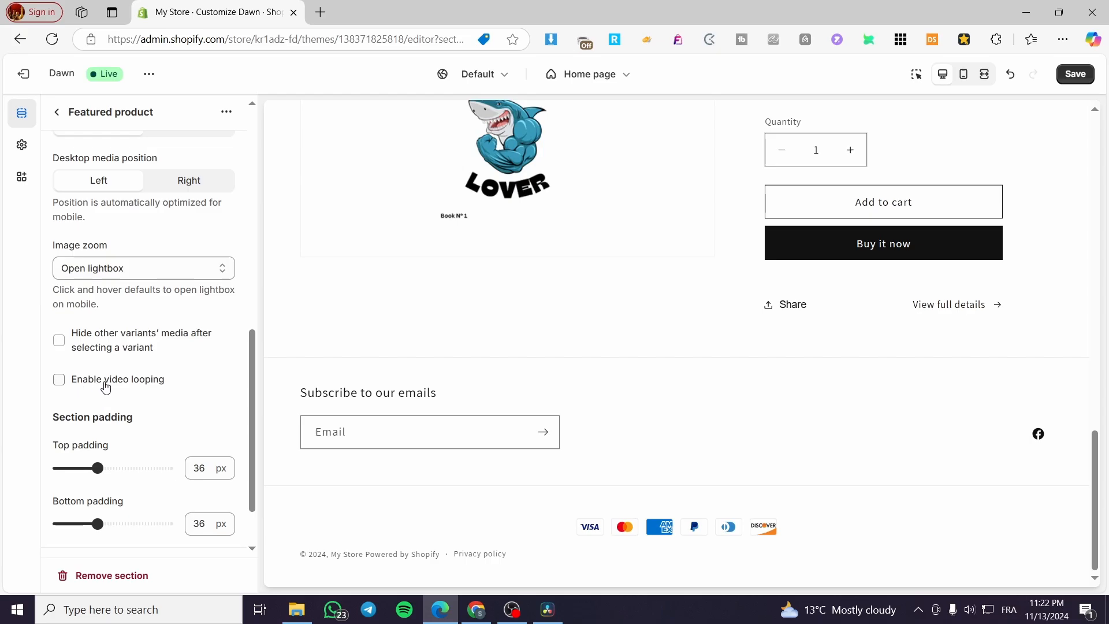
scroll(634, 257, "up", 4)
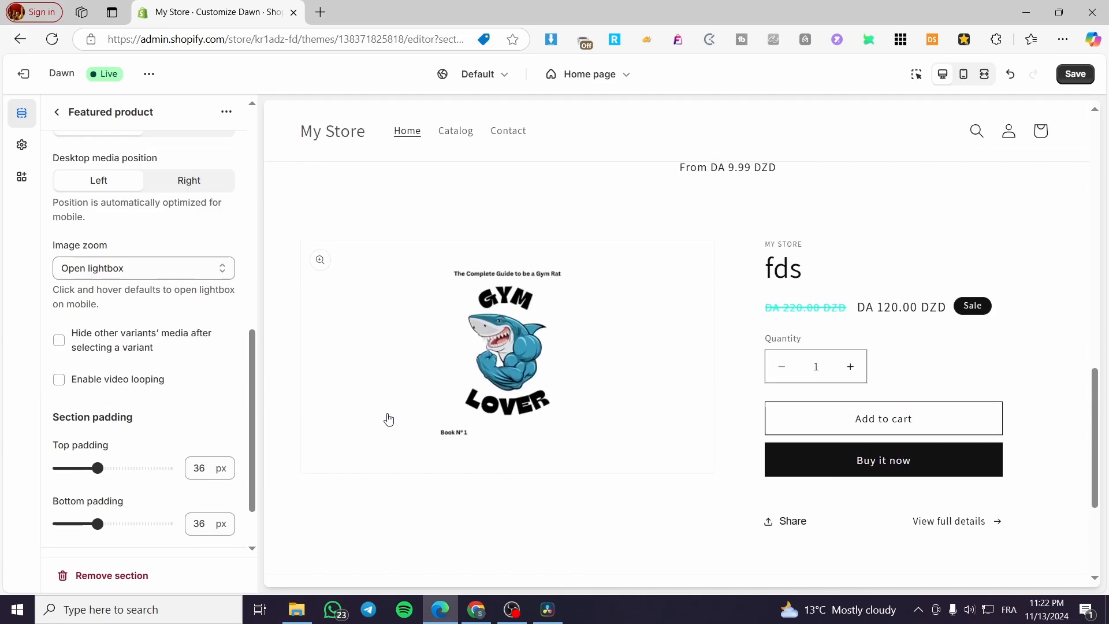
left_click(57, 113)
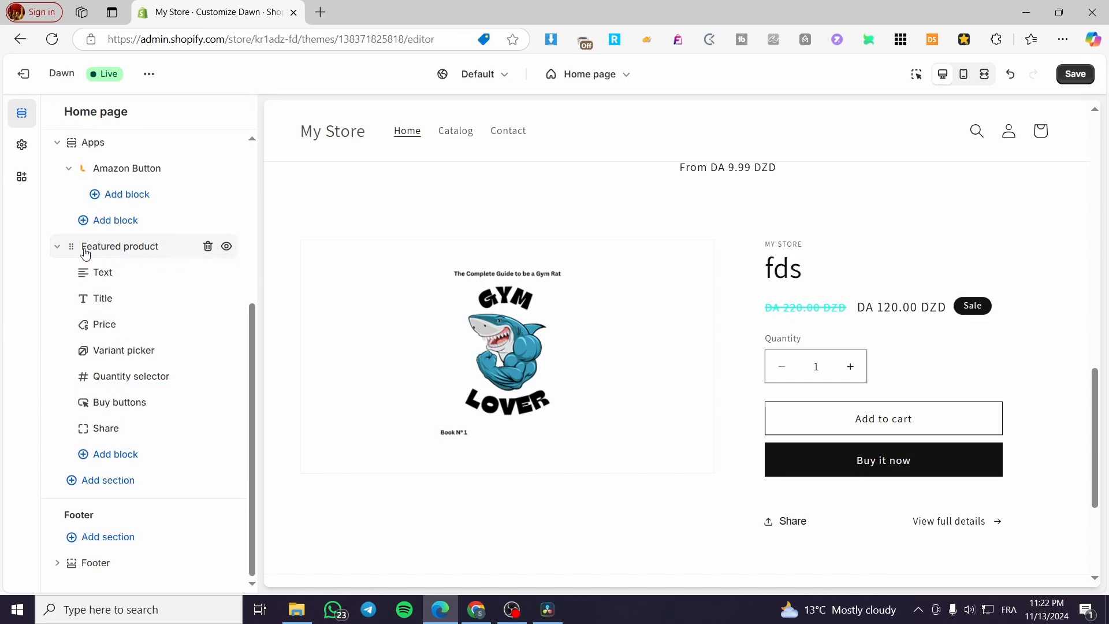
left_click_drag(73, 253, 161, 240)
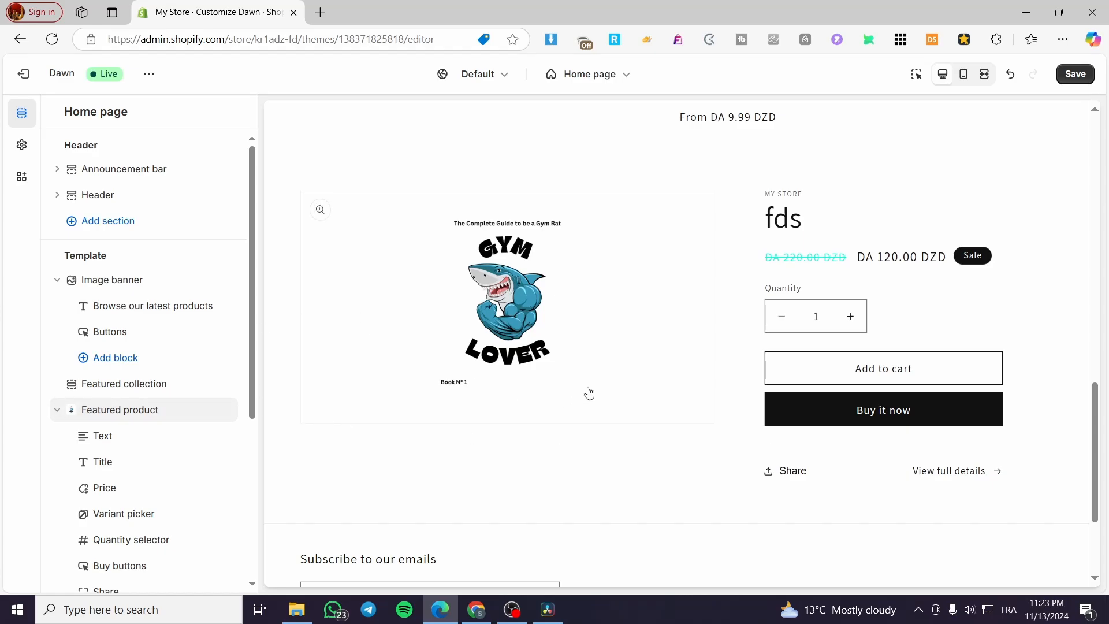
Switch the theme editor from the home page to the Default product template.
left_click(571, 76)
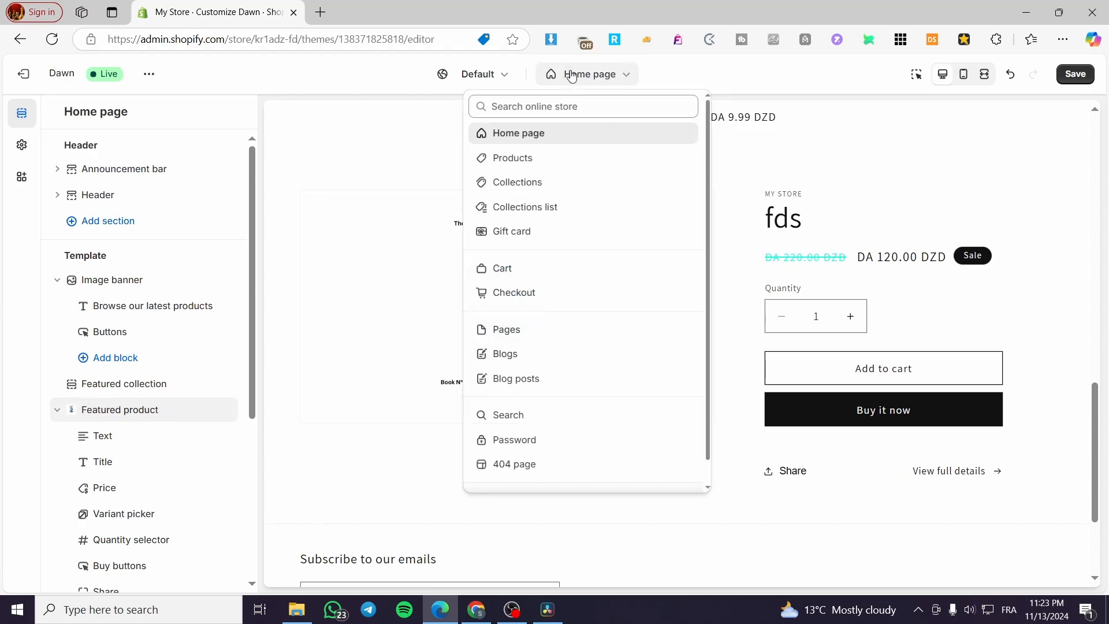
left_click(628, 69)
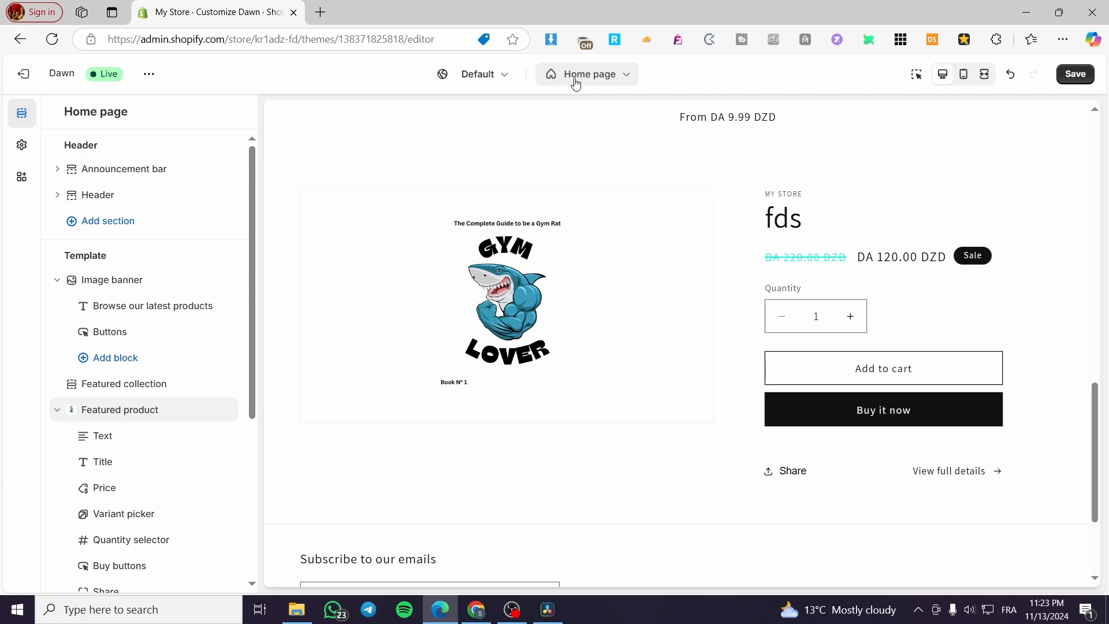
left_click(626, 79)
left_click(520, 160)
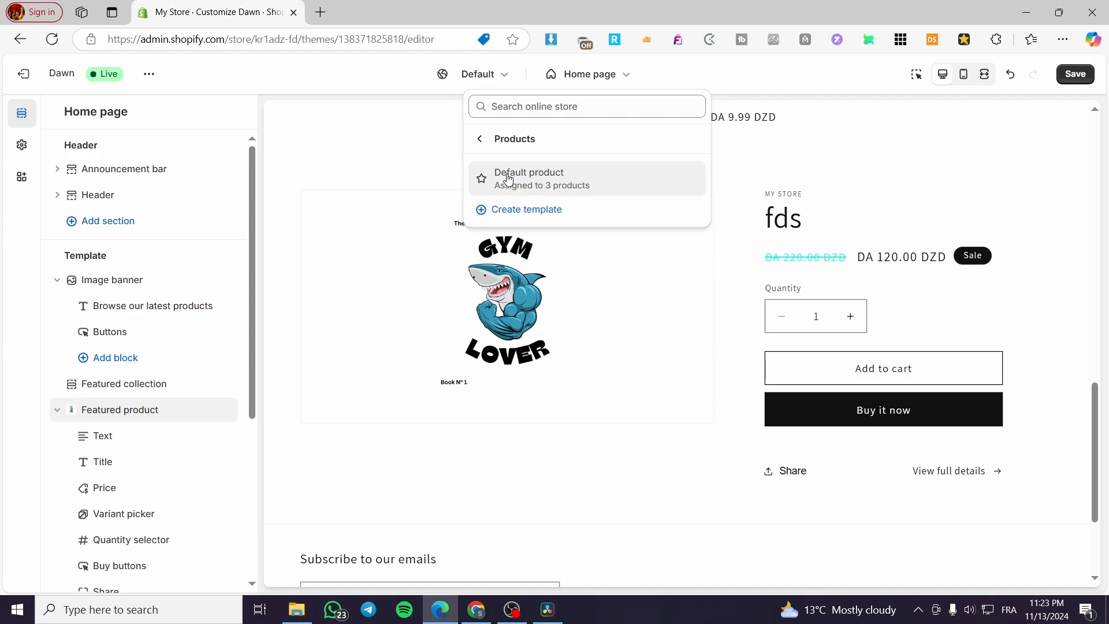
left_click(566, 176)
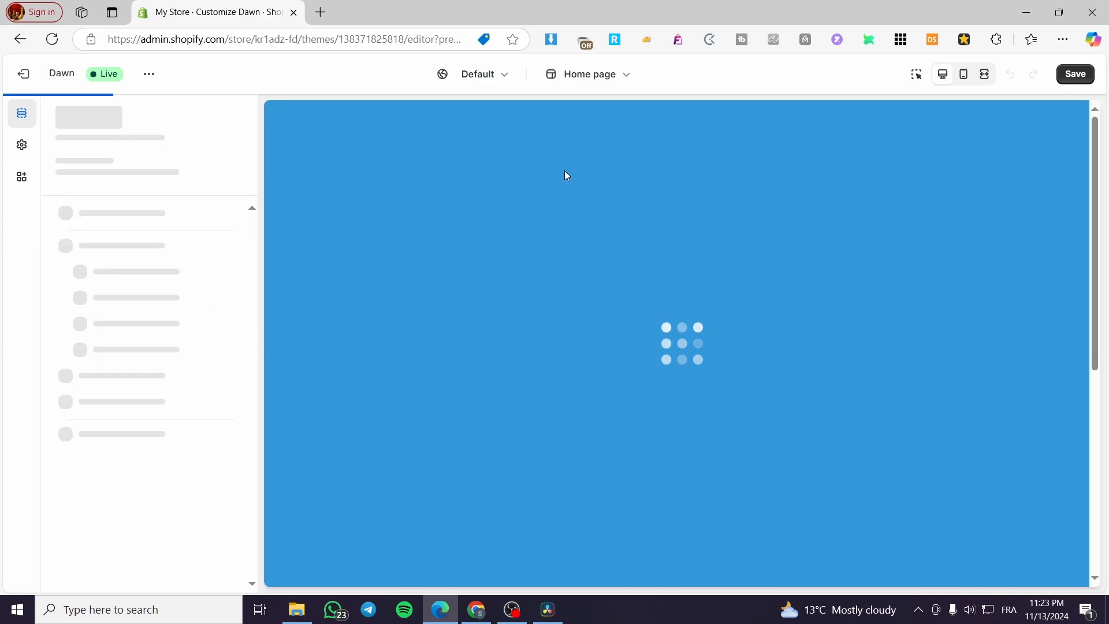
Examine the Default product template's preview, section list and available product templates, including the product details and customer reviews areas.
scroll(797, 210, "down", 7)
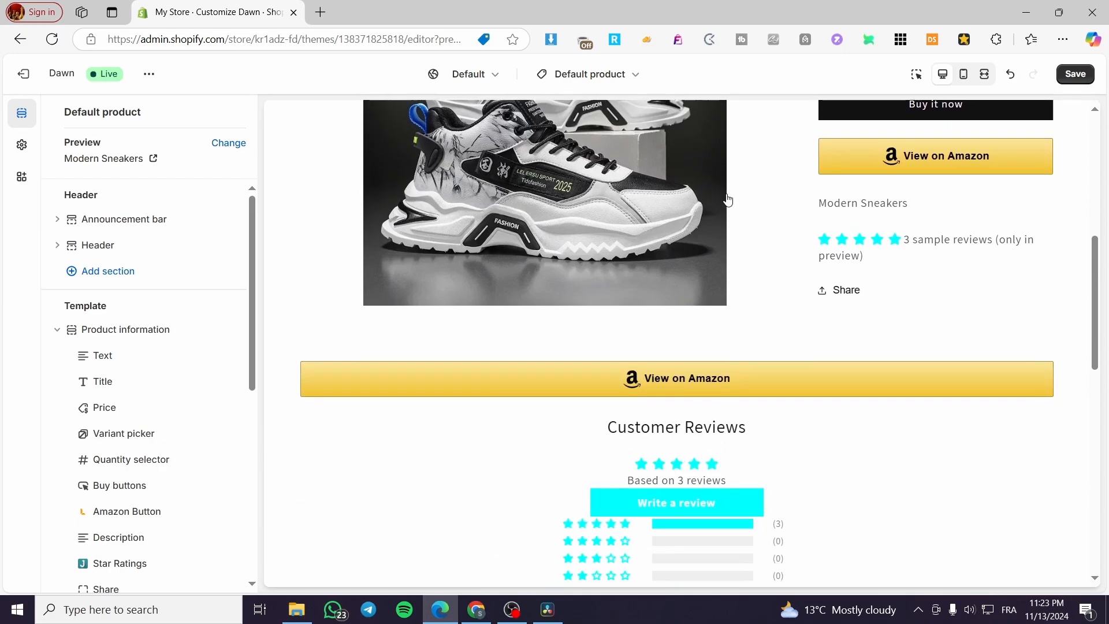
scroll(727, 198, "down", 3)
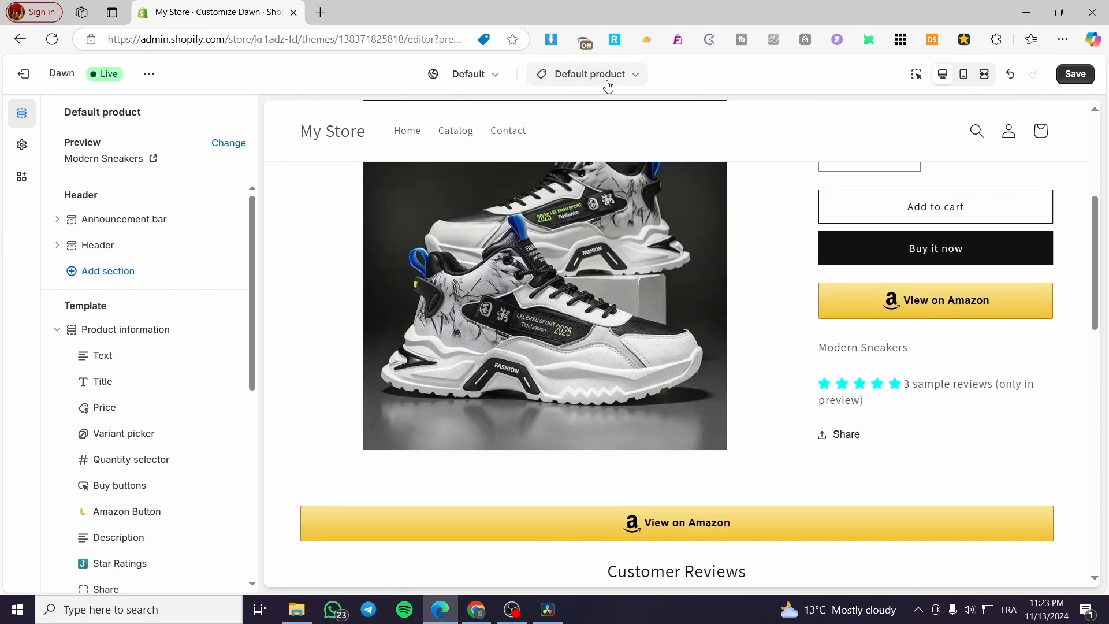
left_click(583, 74)
left_click(567, 162)
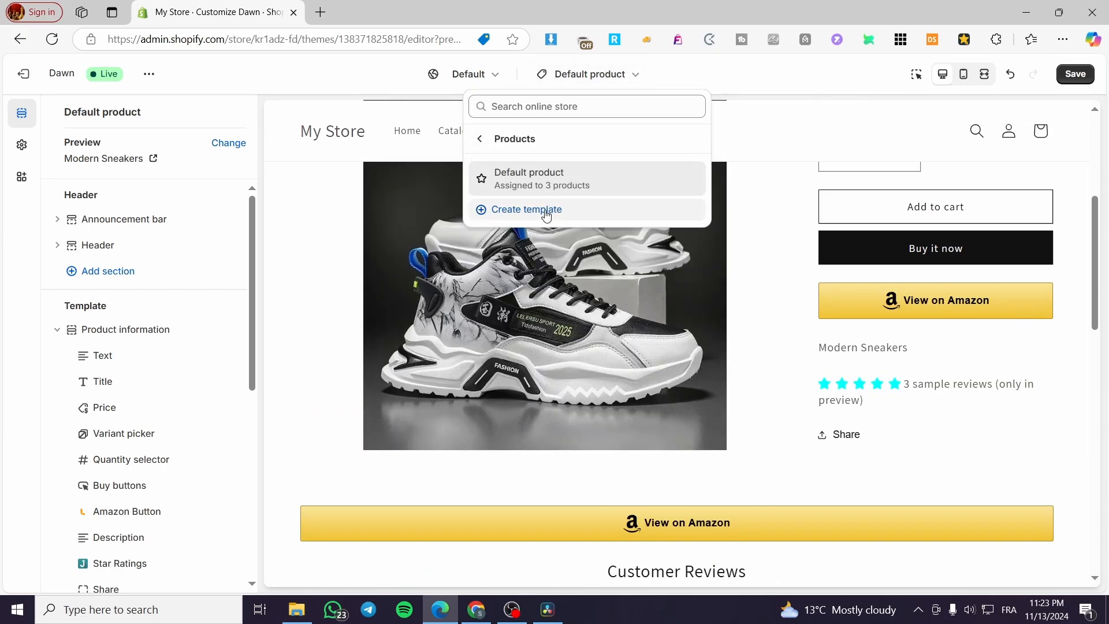
left_click(781, 173)
scroll(768, 188, "down", 1)
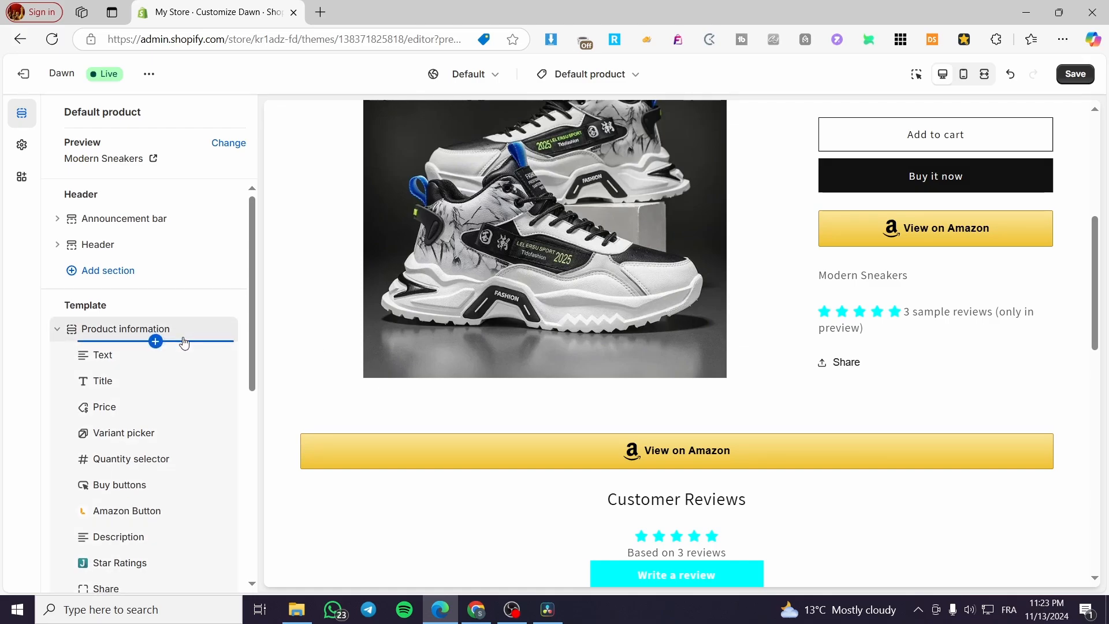
scroll(184, 342, "down", 1)
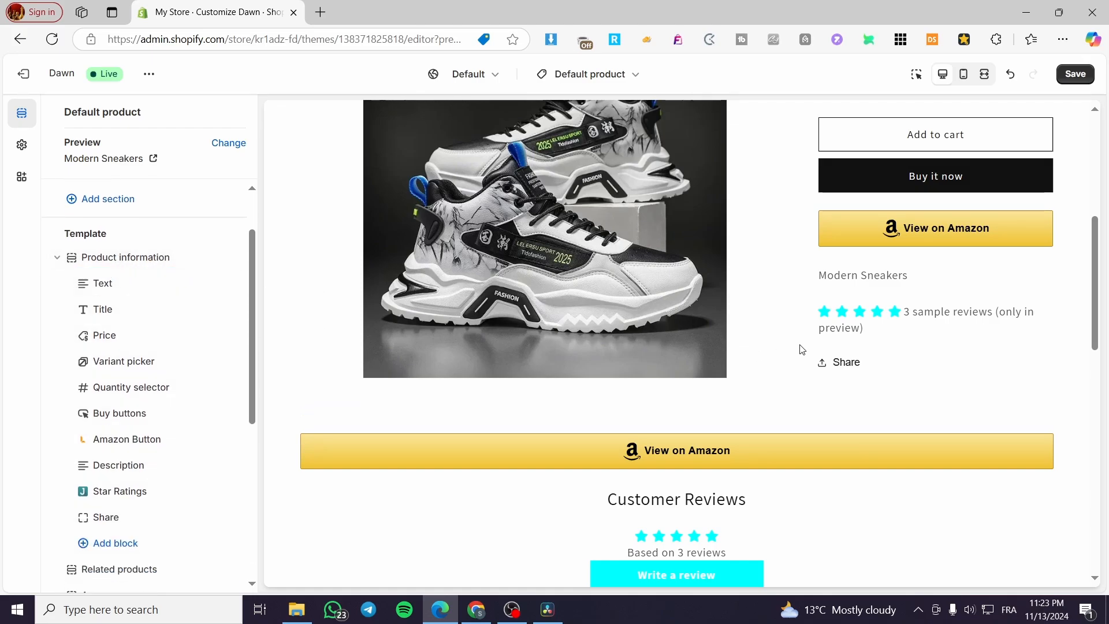
scroll(800, 349, "up", 3)
scroll(682, 282, "down", 6)
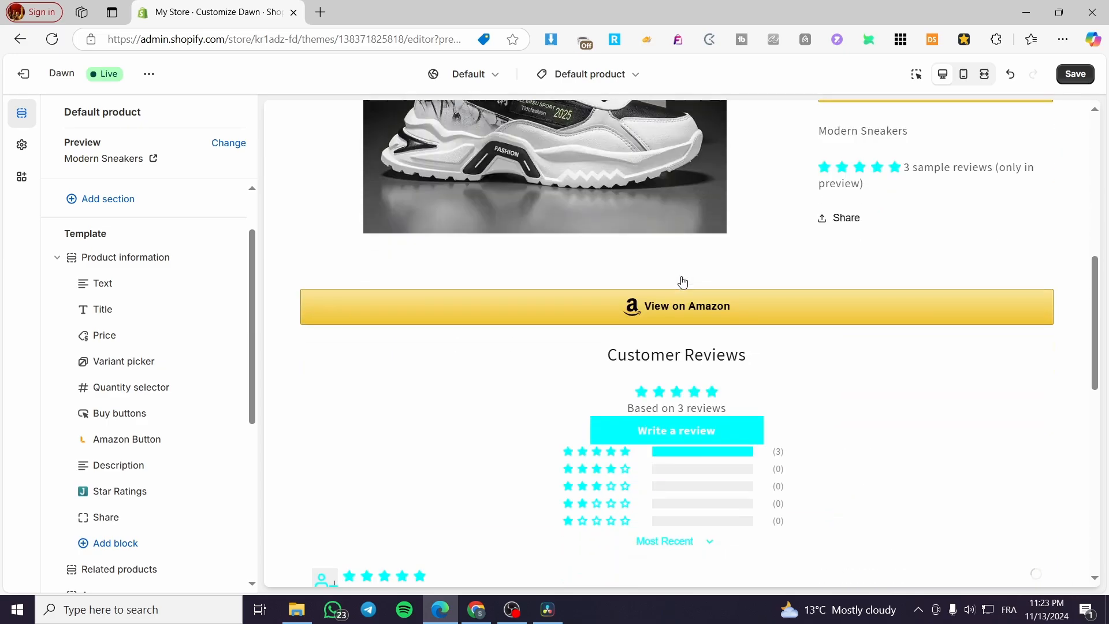
scroll(682, 282, "down", 4)
scroll(681, 281, "up", 5)
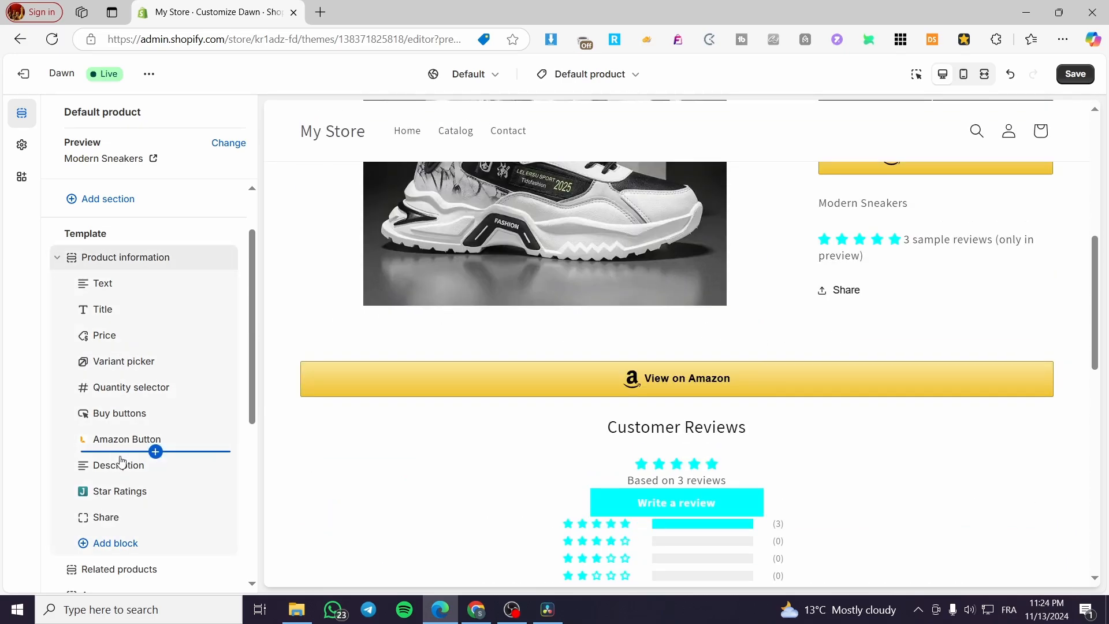
Add a Featured product section to the Default product template and assign the UGREEN 3A USB Type C Cable product to it.
scroll(122, 549, "down", 5)
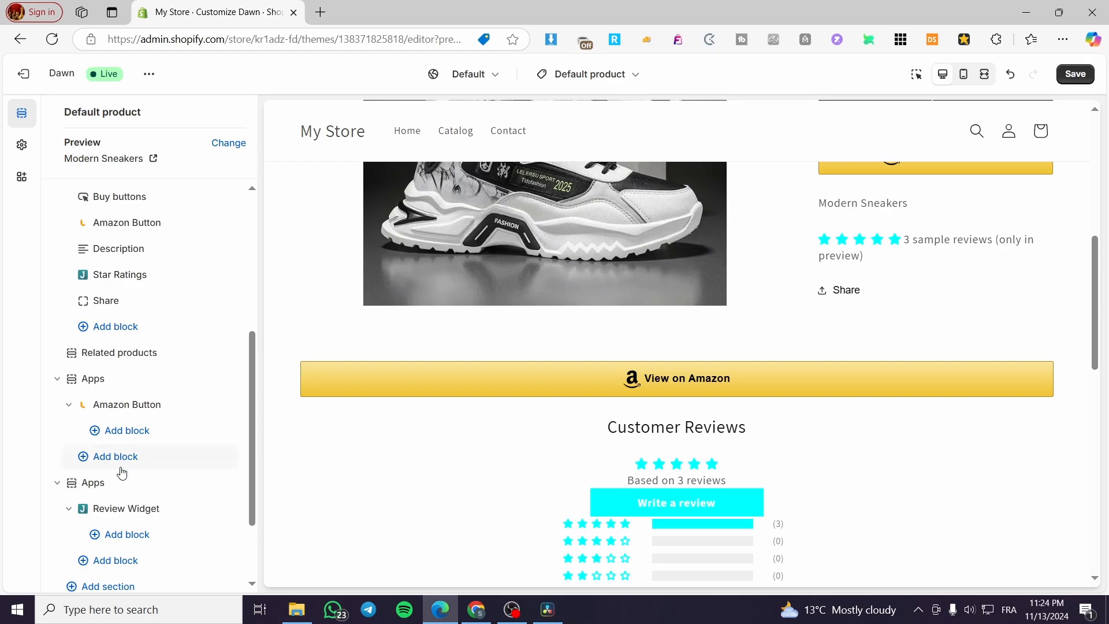
left_click(123, 518)
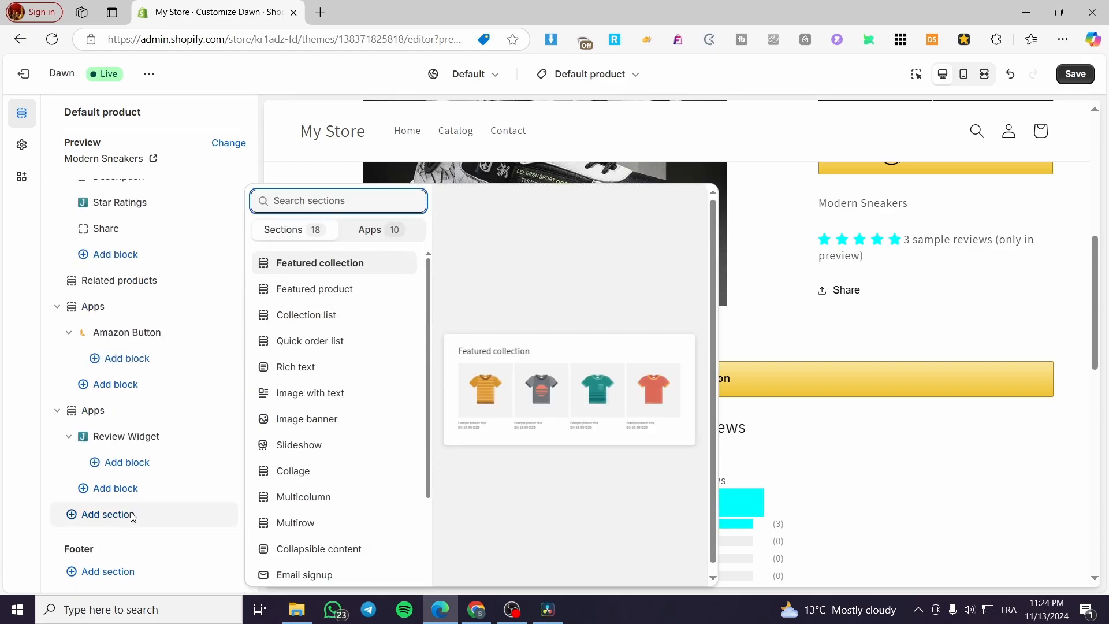
left_click(333, 298)
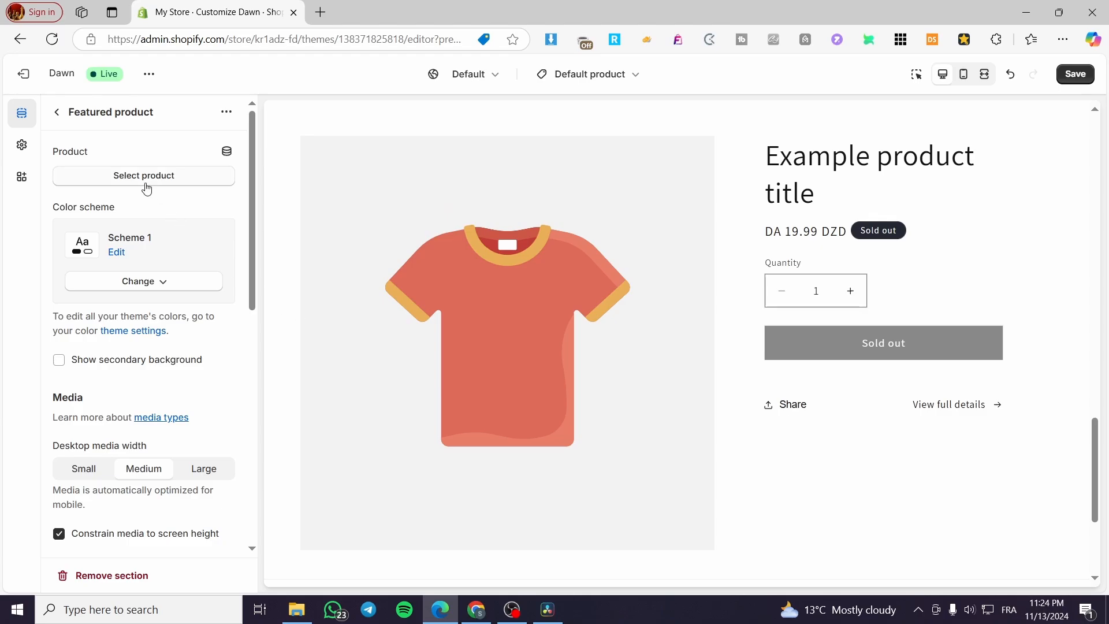
left_click(121, 175)
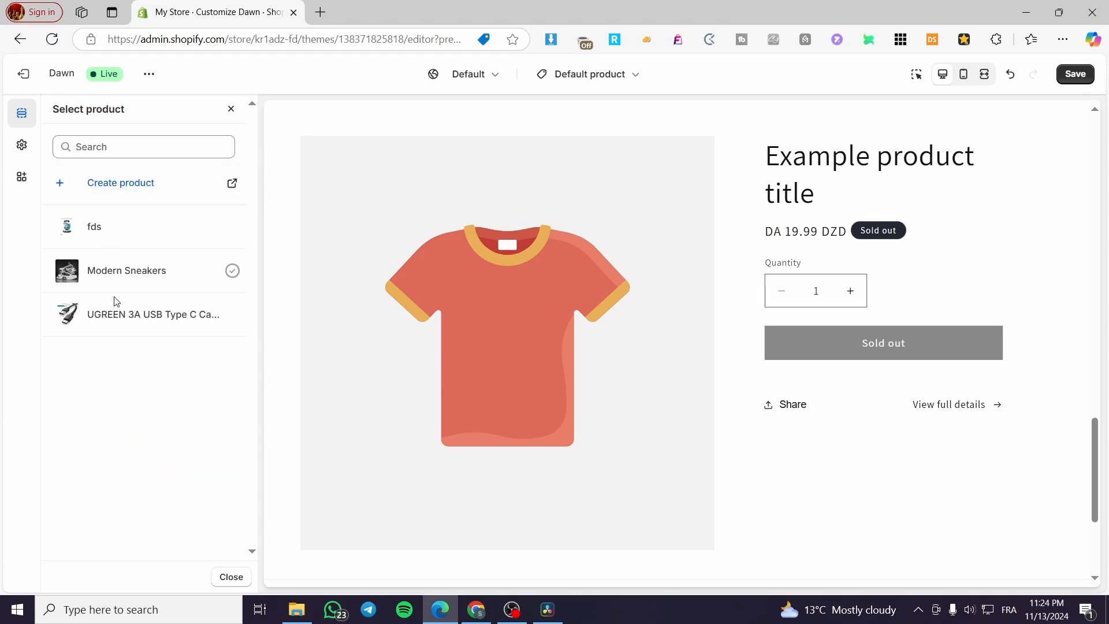
left_click(126, 322)
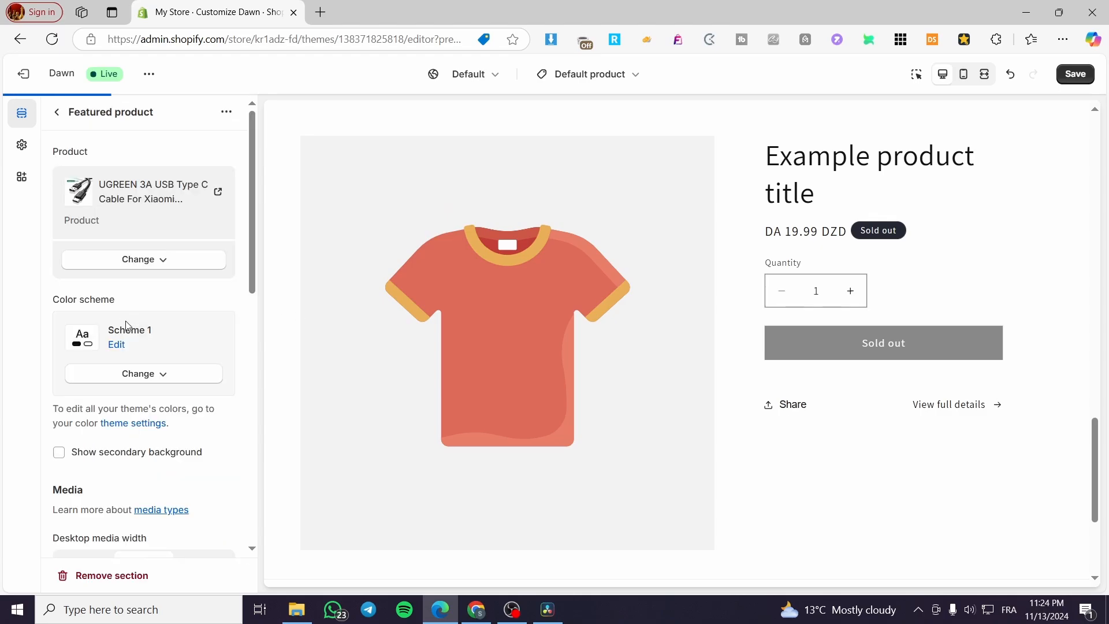
Review the new Featured product section's appearance in the product page preview and its media settings.
scroll(845, 284, "down", 5)
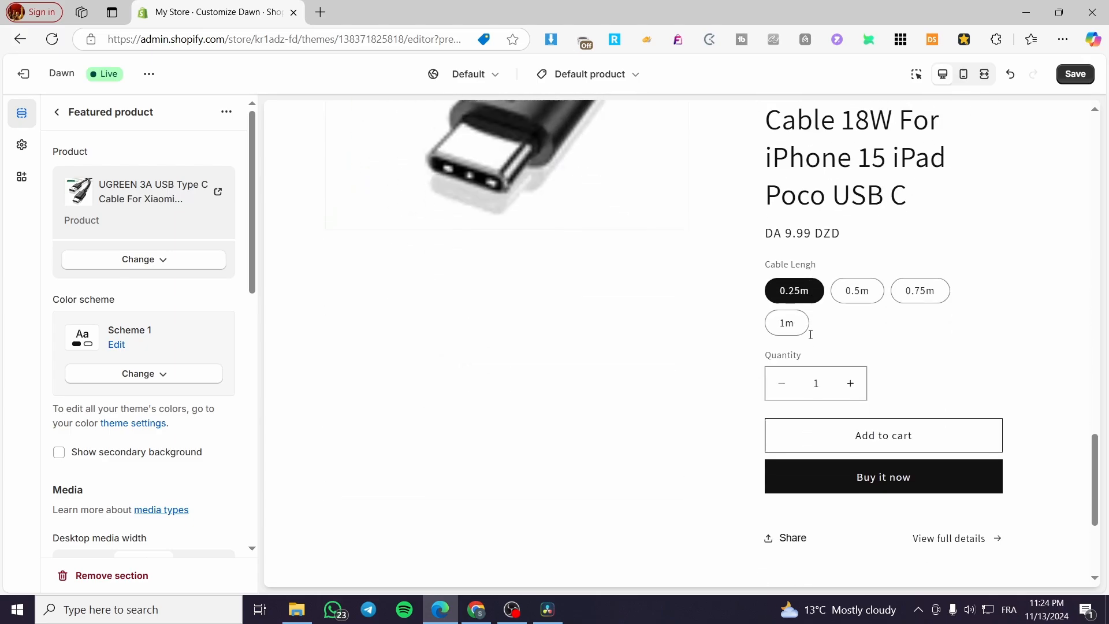
scroll(693, 407, "down", 3)
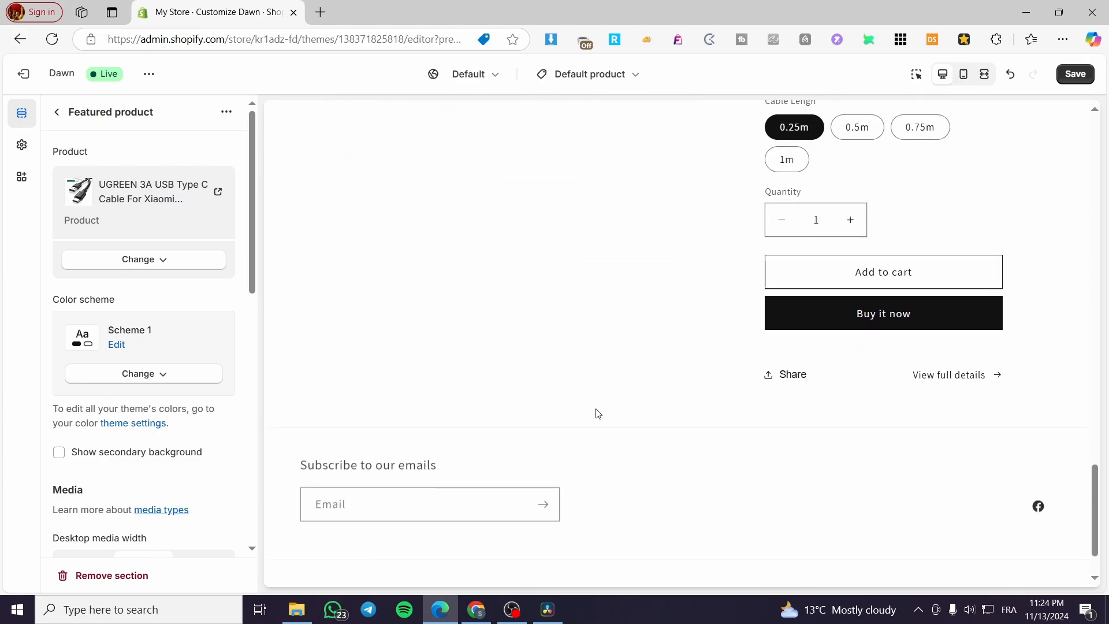
scroll(520, 399, "up", 10)
scroll(665, 391, "down", 4)
scroll(699, 431, "up", 9)
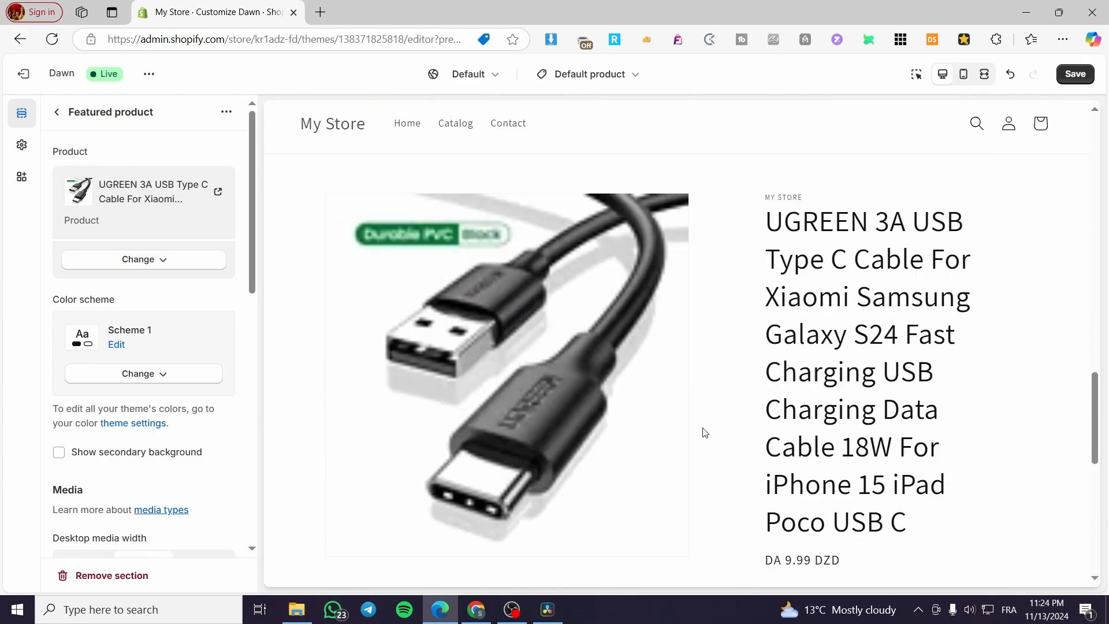
scroll(131, 429, "down", 6)
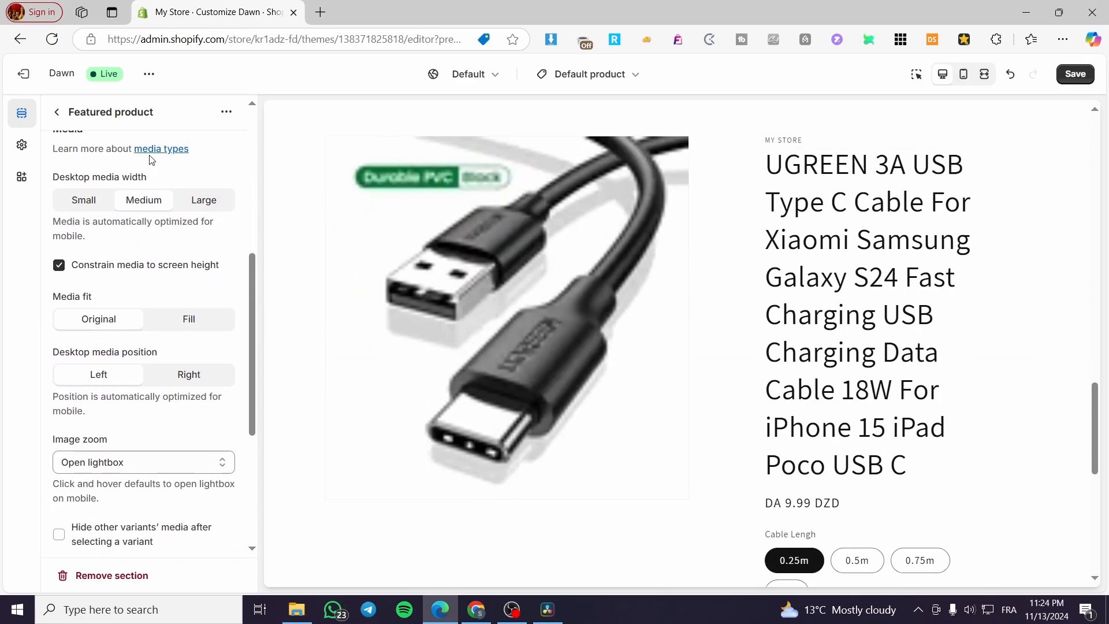
Return to the section list and reposition the Featured product section within the Default product template.
left_click(57, 112)
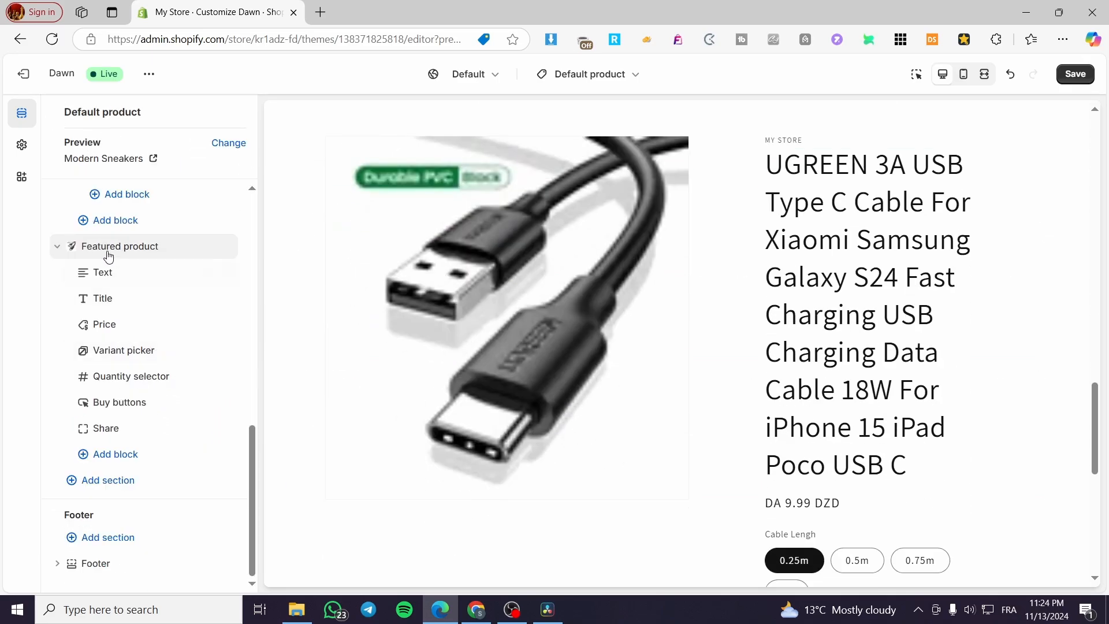
scroll(70, 323, "up", 1)
left_click_drag(71, 322, 133, 474)
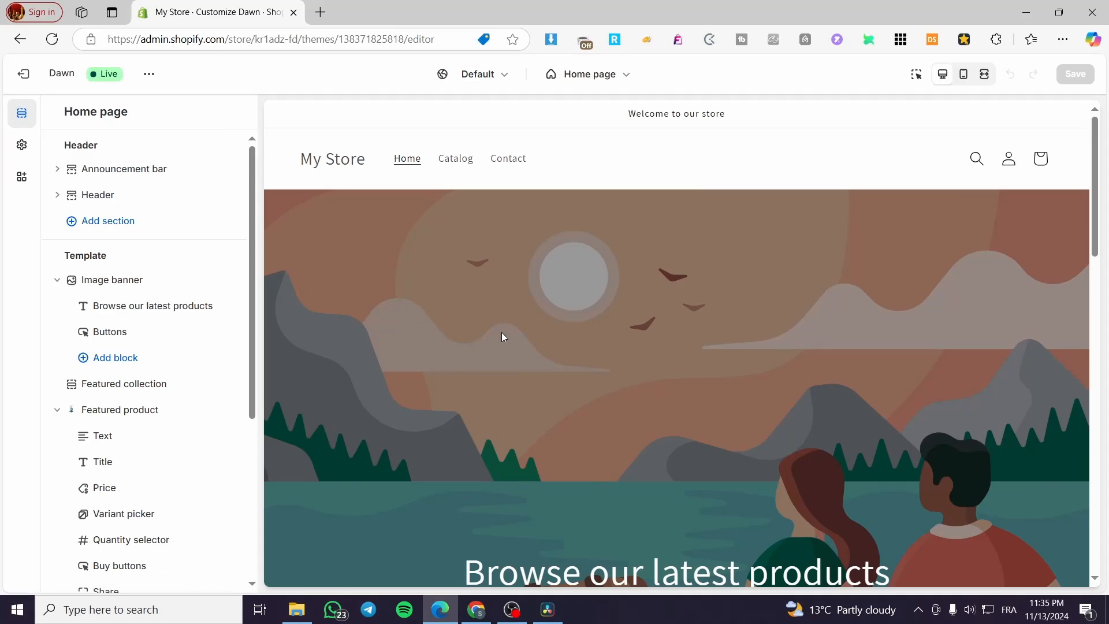
Look through the store's page templates and the sections available to add to the home page template.
left_click(600, 76)
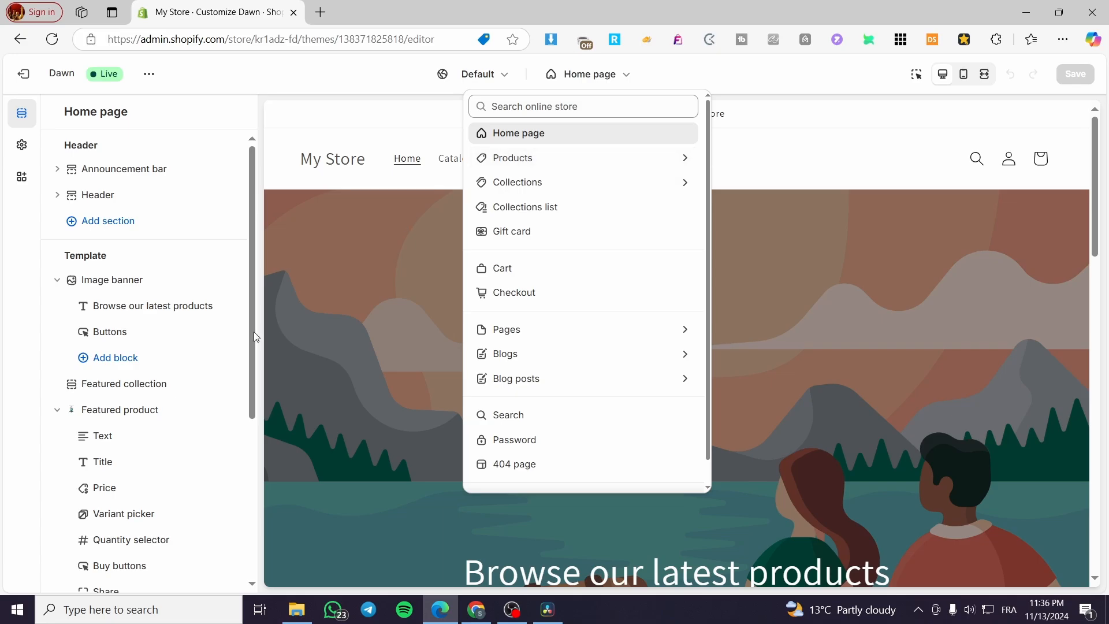
scroll(197, 427, "down", 5)
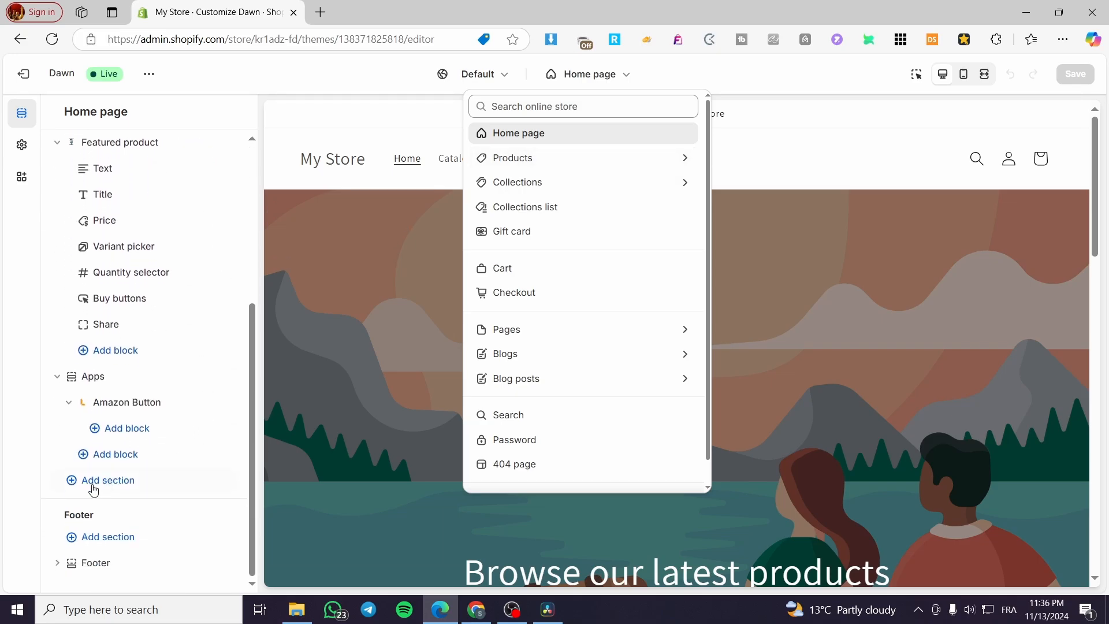
left_click(95, 484)
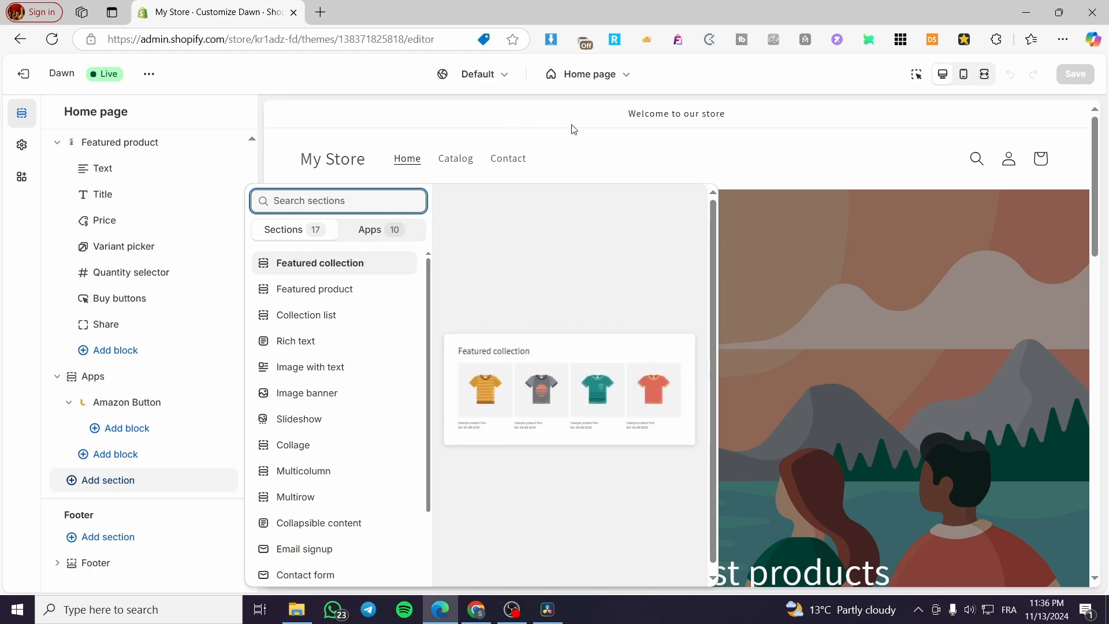
Switch the theme editor from the home page to the Default page template.
left_click(618, 91)
left_click(622, 84)
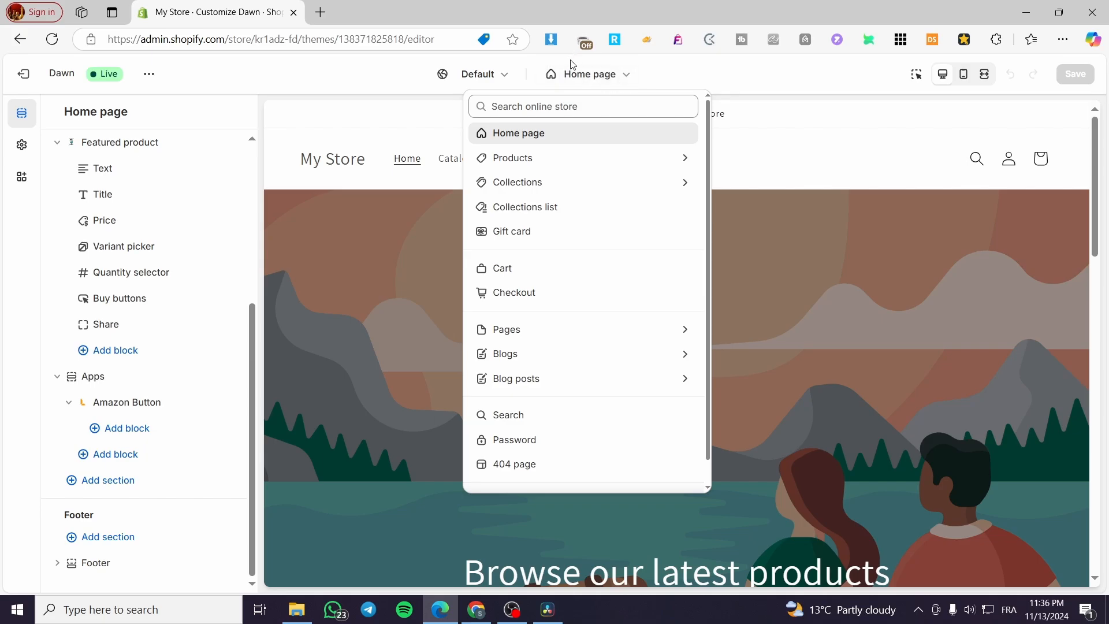
left_click(613, 340)
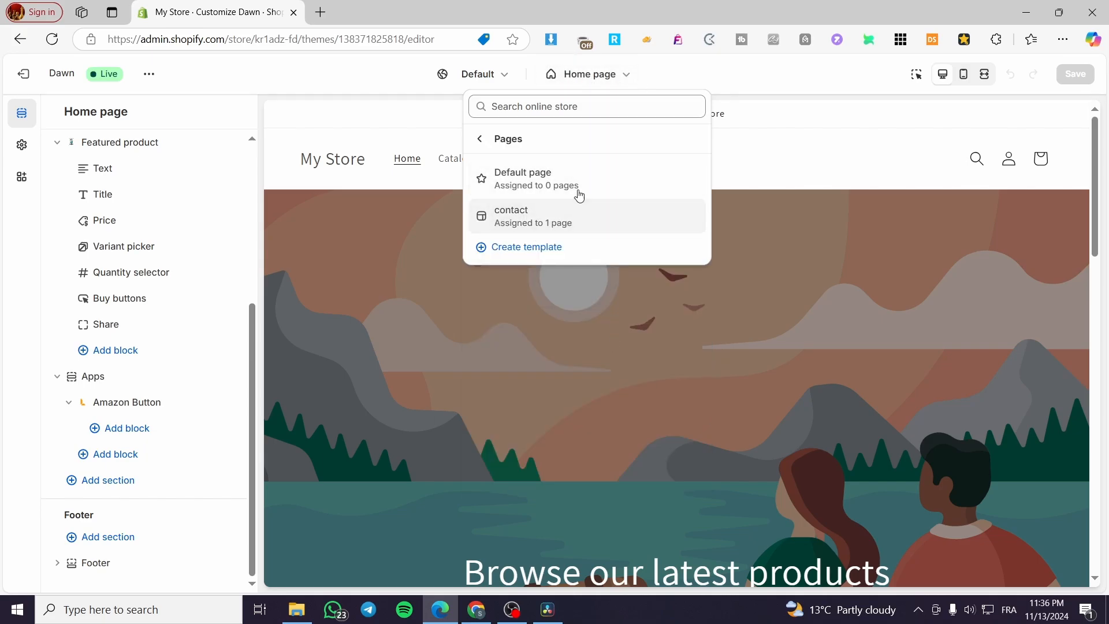
left_click(549, 180)
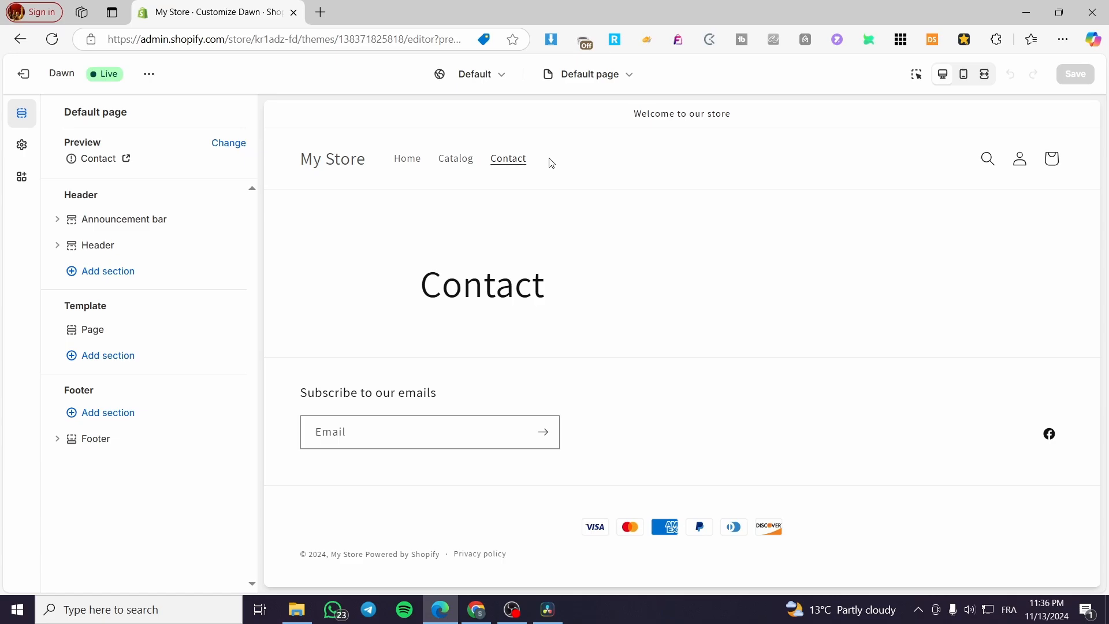
Open the store's Catalog page in the preview and examine its product grid and page layout.
left_click(465, 160)
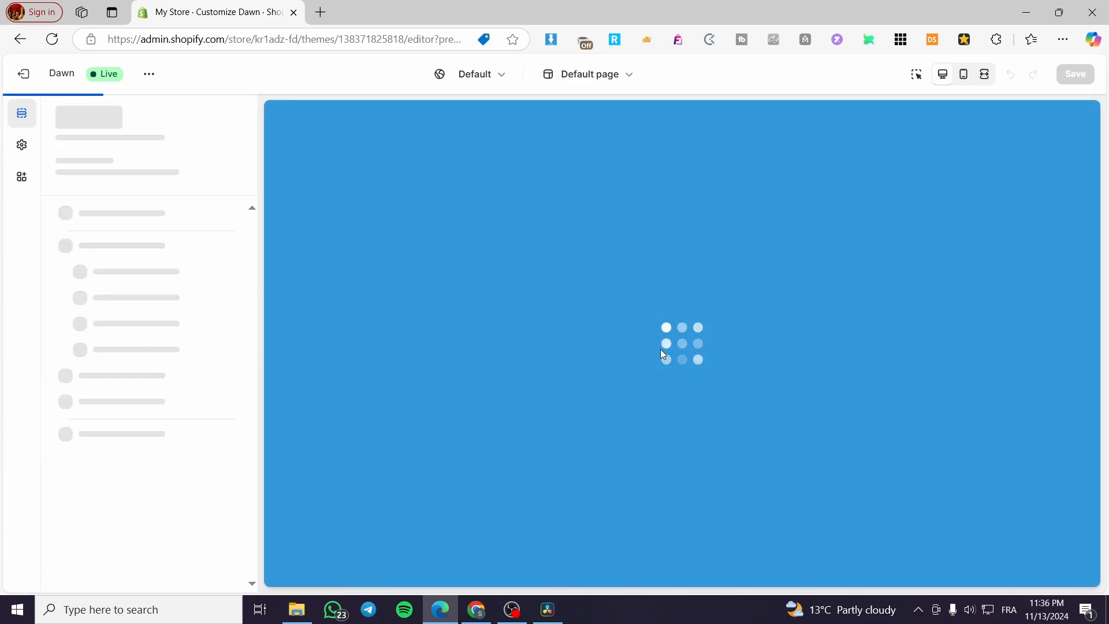
scroll(492, 419, "down", 5)
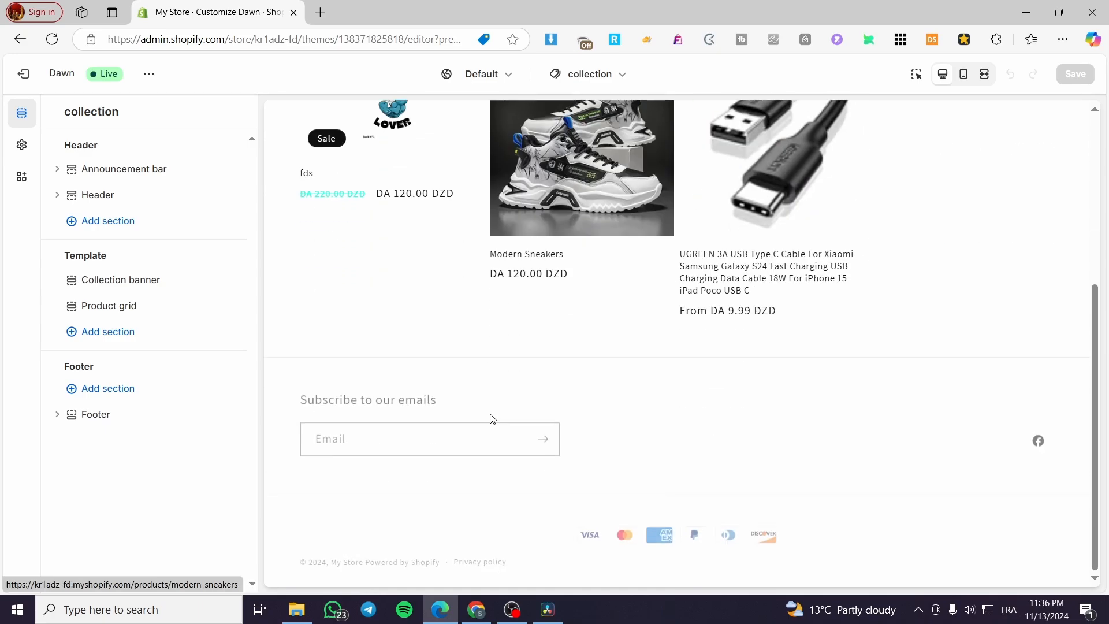
scroll(491, 418, "up", 5)
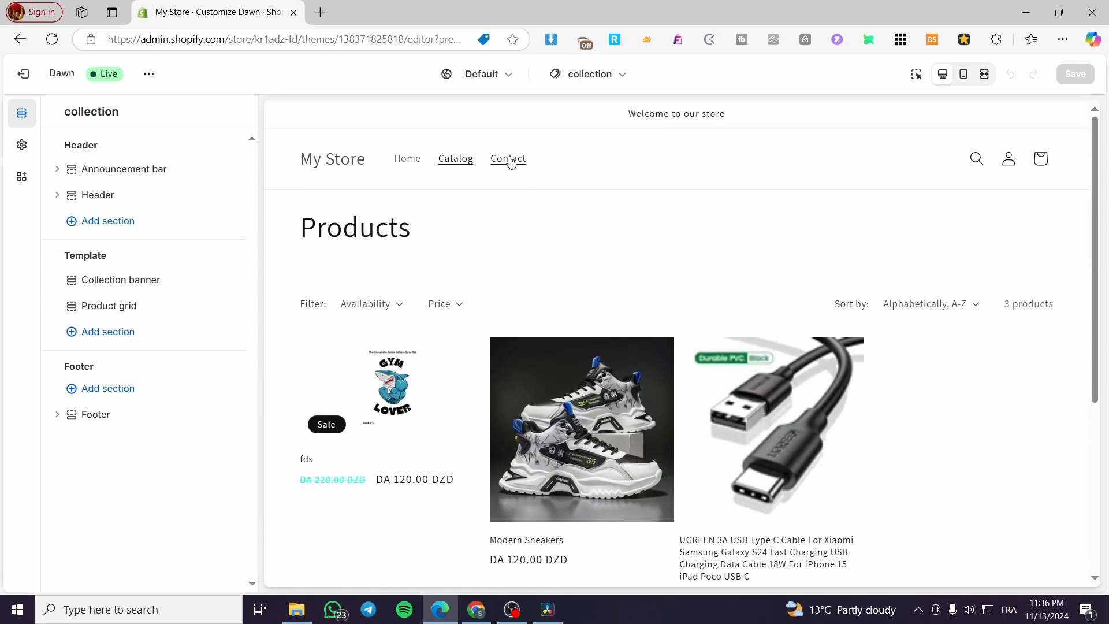
Open the store's Contact page in the preview and look over its contact form layout.
left_click(510, 159)
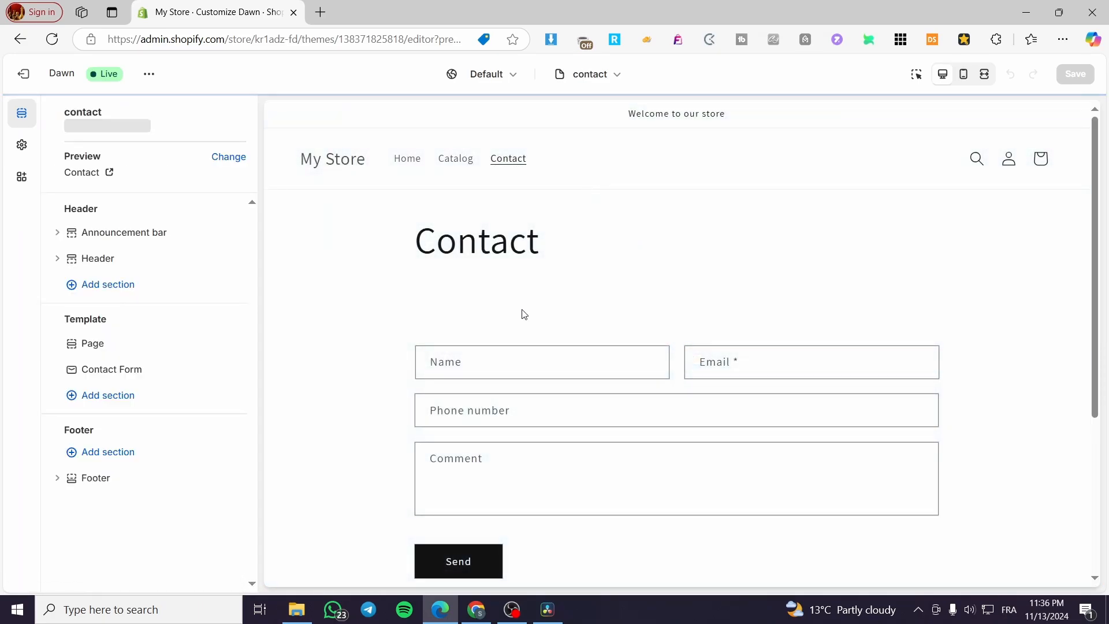
scroll(568, 371, "down", 5)
scroll(302, 325, "up", 5)
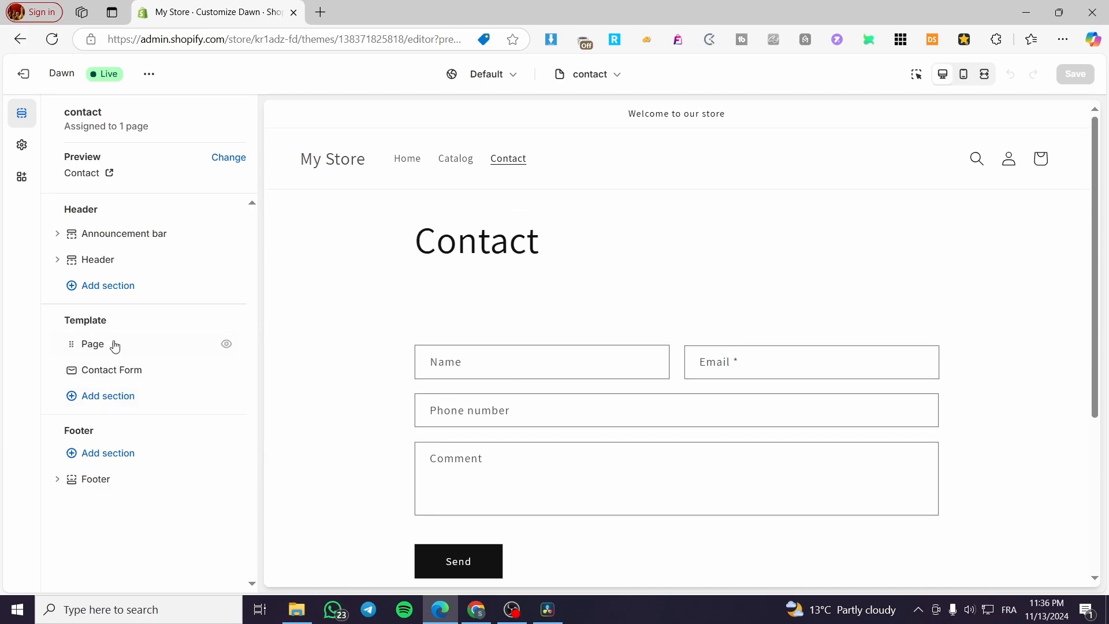
Add a Featured collection section below the Contact Form in the contact template and return to the section list.
mouse_move(94, 329)
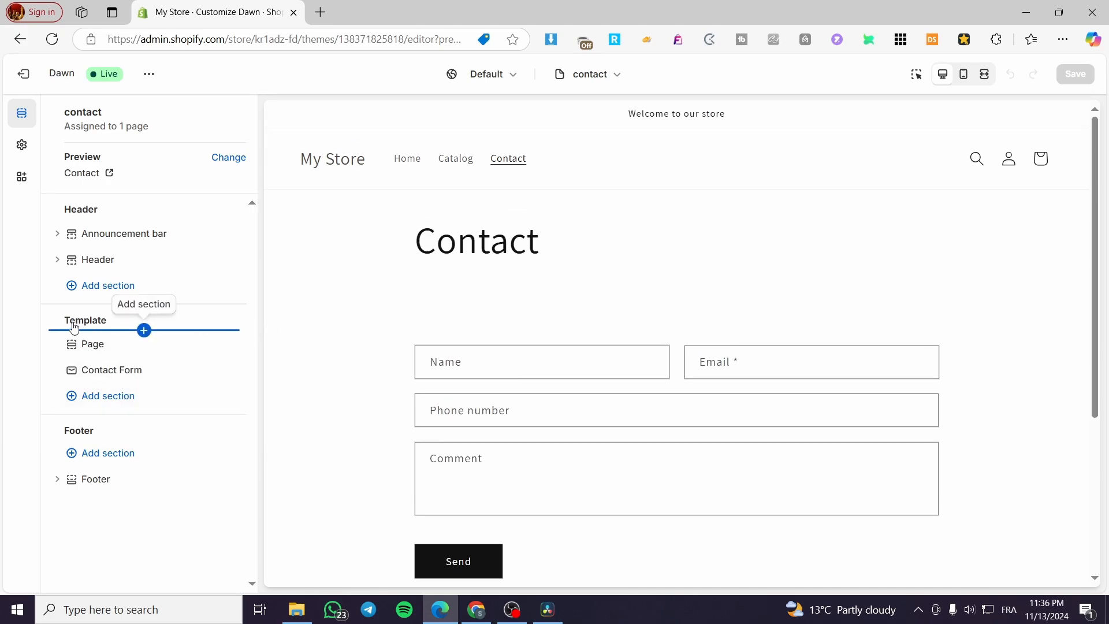
left_click(117, 399)
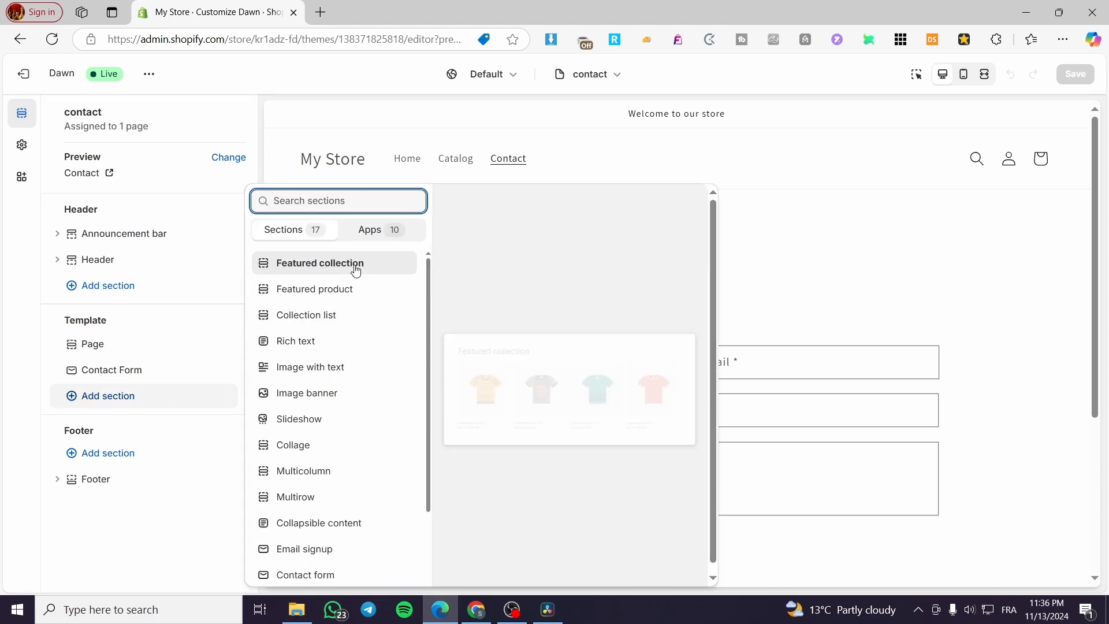
key("Escape")
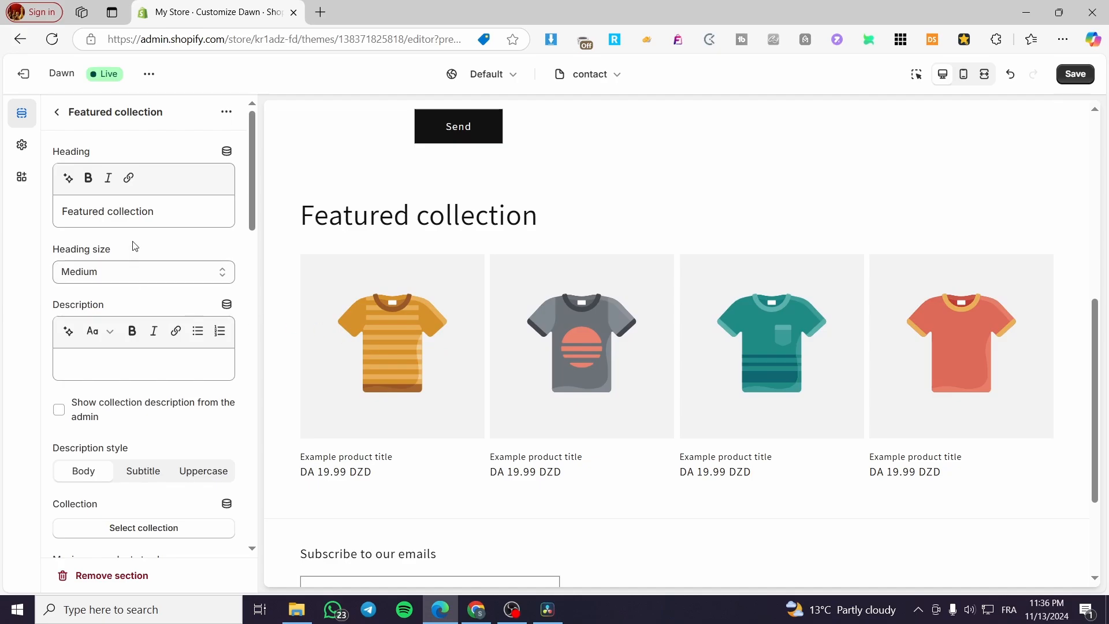
left_click(57, 112)
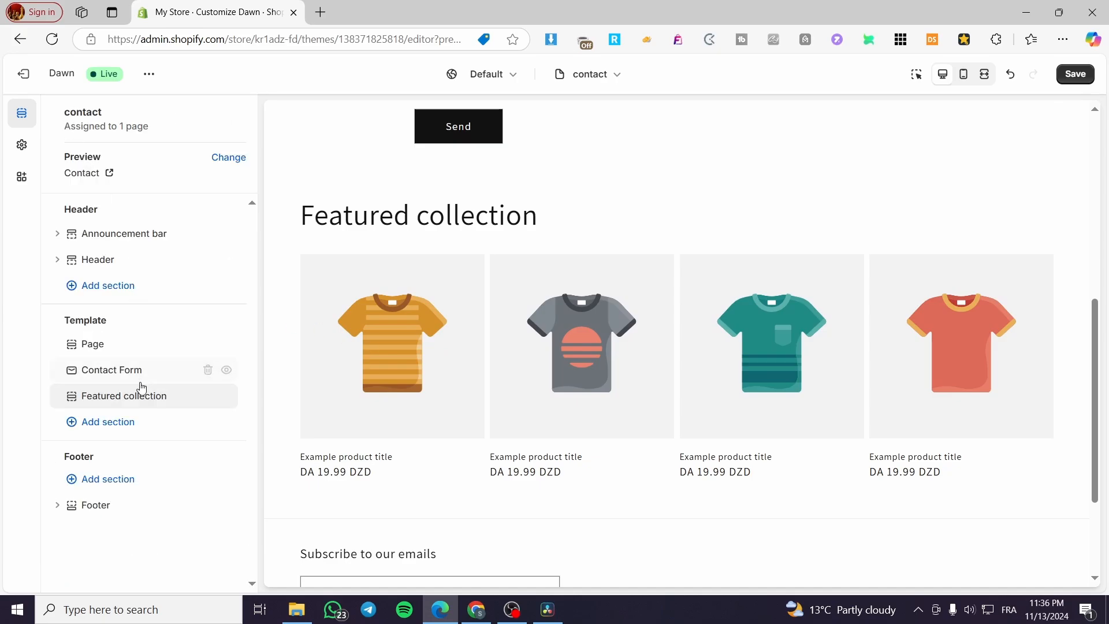
Add a Featured product section below the Featured collection in the contact template and return to the section list.
left_click(123, 421)
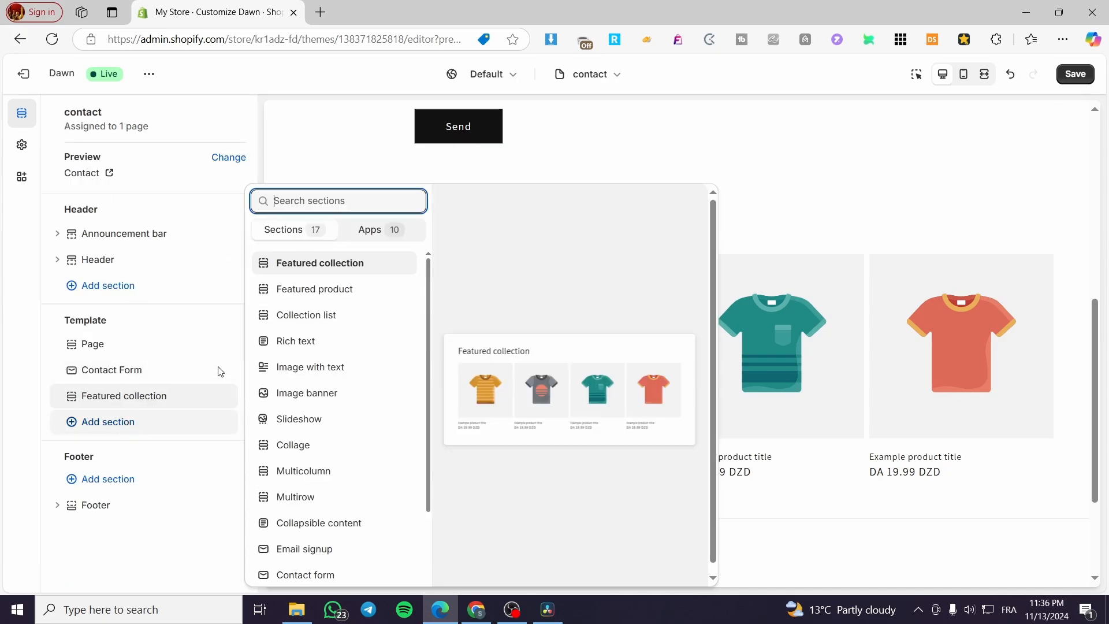
left_click(339, 293)
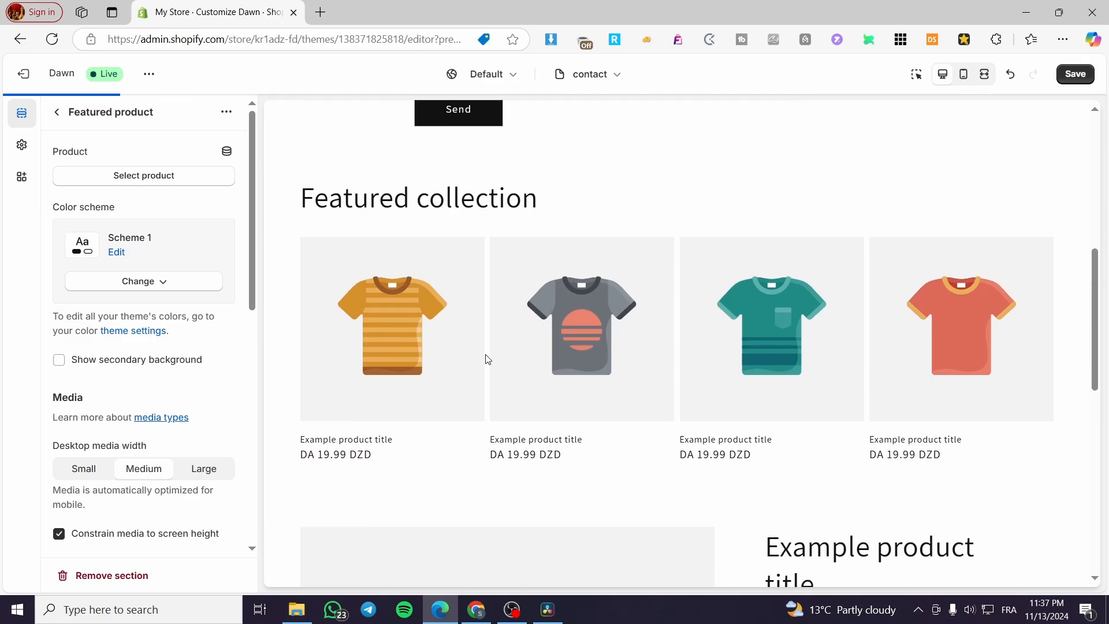
left_click(58, 112)
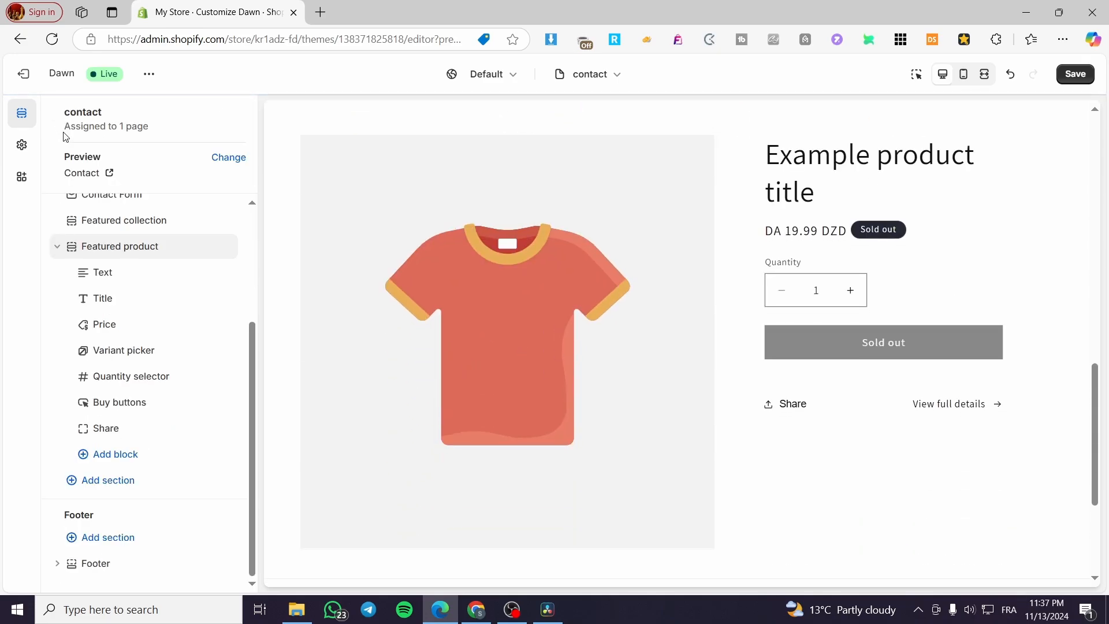
Add a Multirow section below the Featured product in the contact template and return to the section list.
left_click(117, 484)
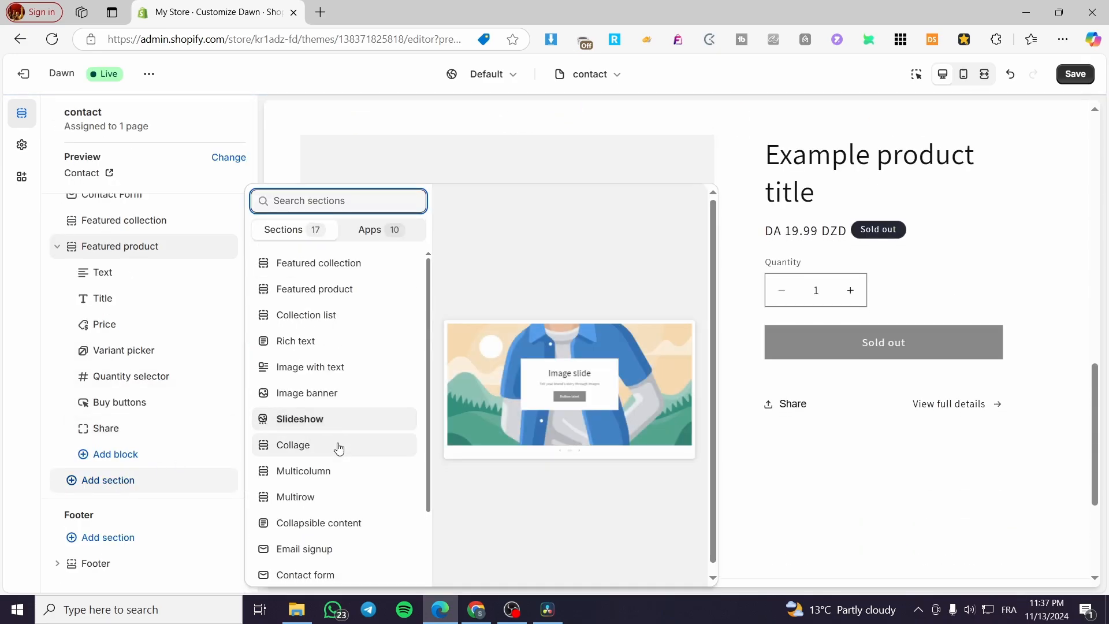
left_click(330, 501)
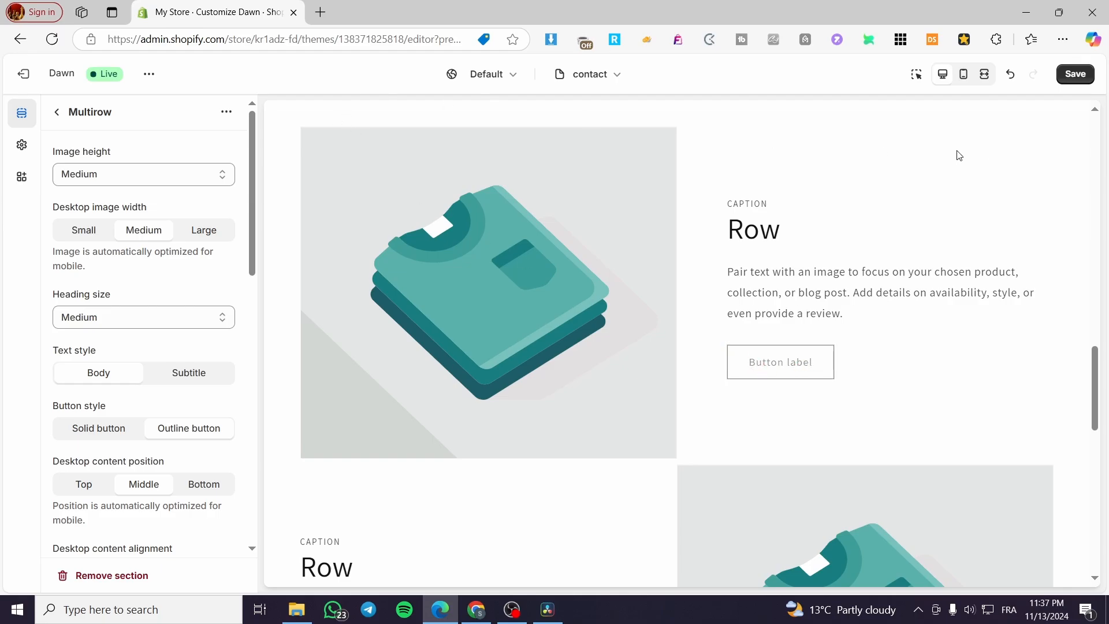
left_click(57, 111)
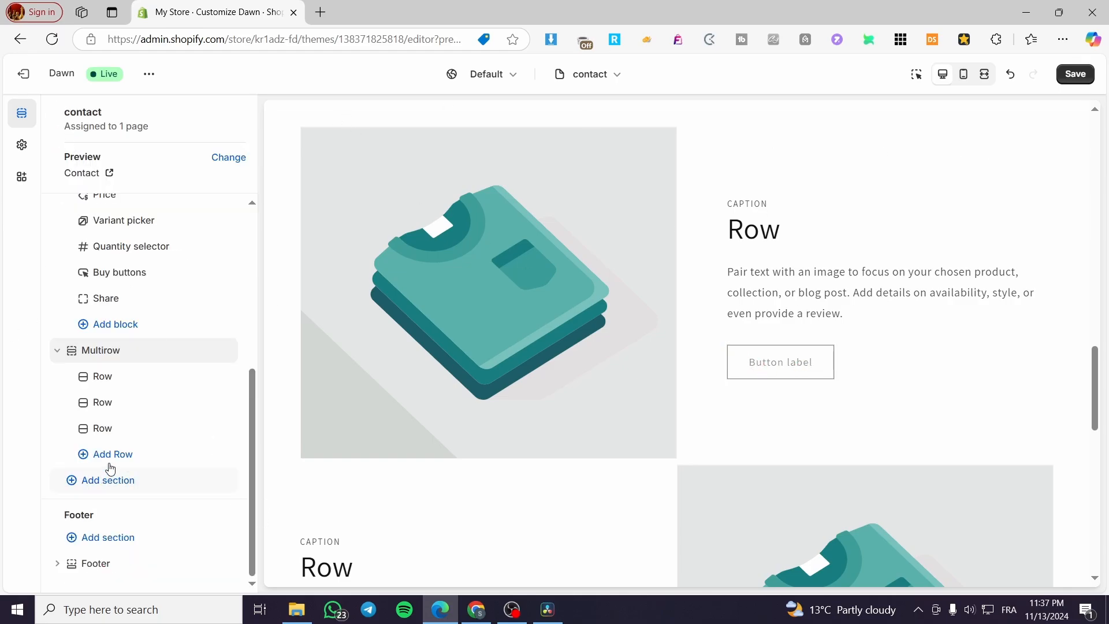
Open the choice of sections to add below the Multirow section in the contact template.
left_click(107, 484)
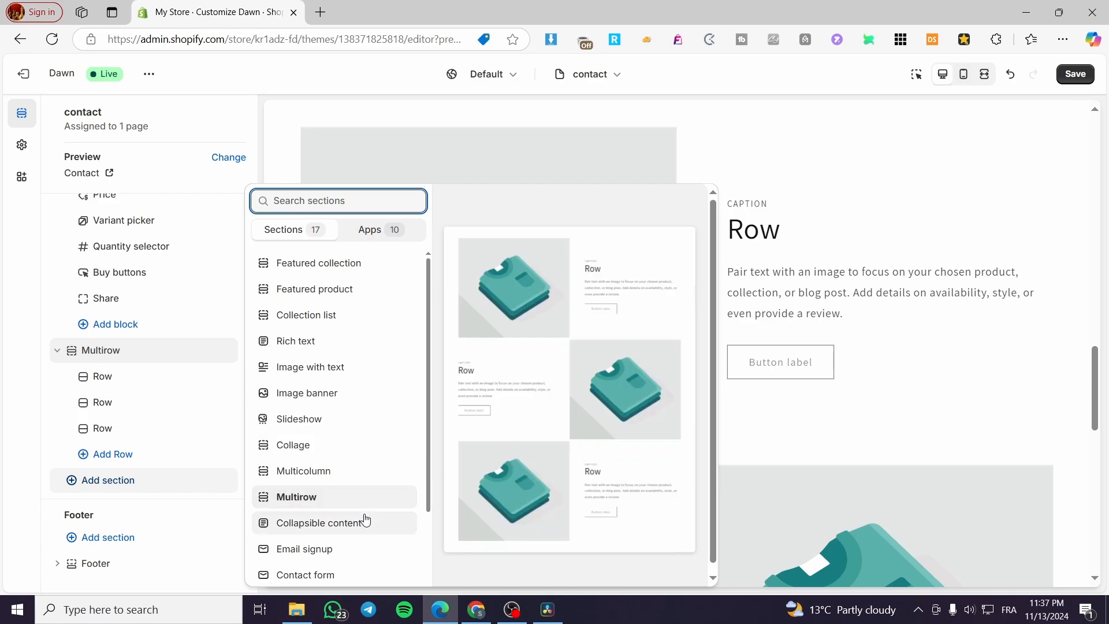